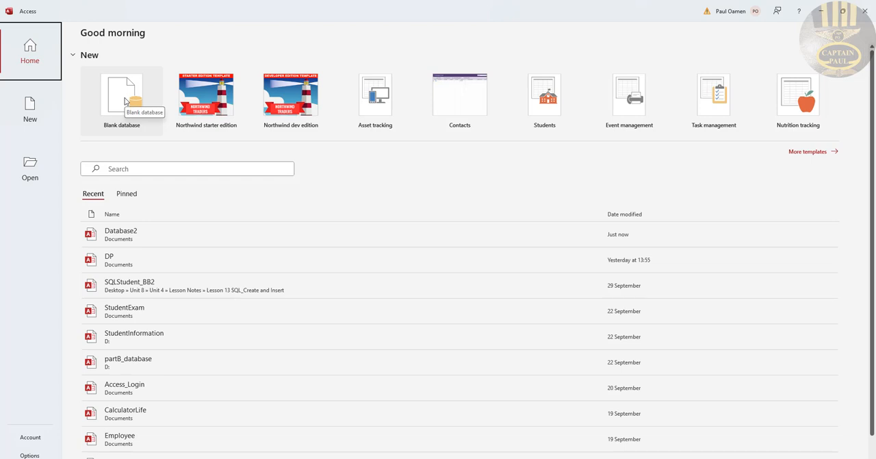
Create a blank database named DoctorsAppointments and close its empty default table
click(126, 102)
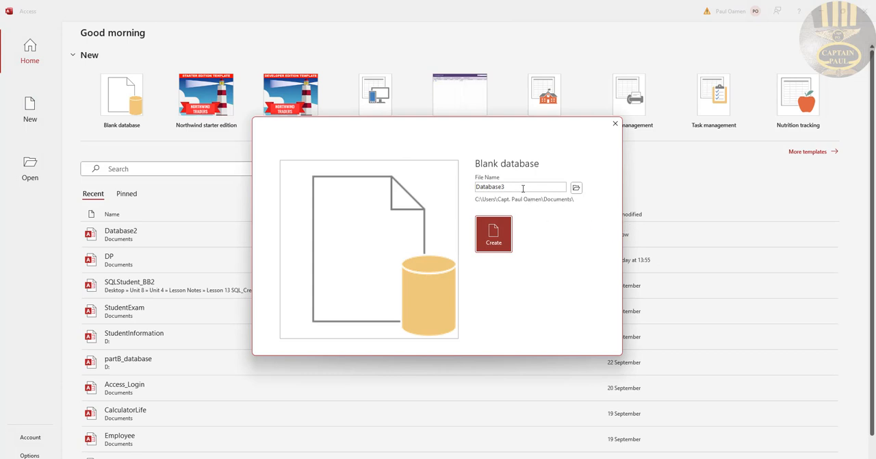
double_click(522, 188)
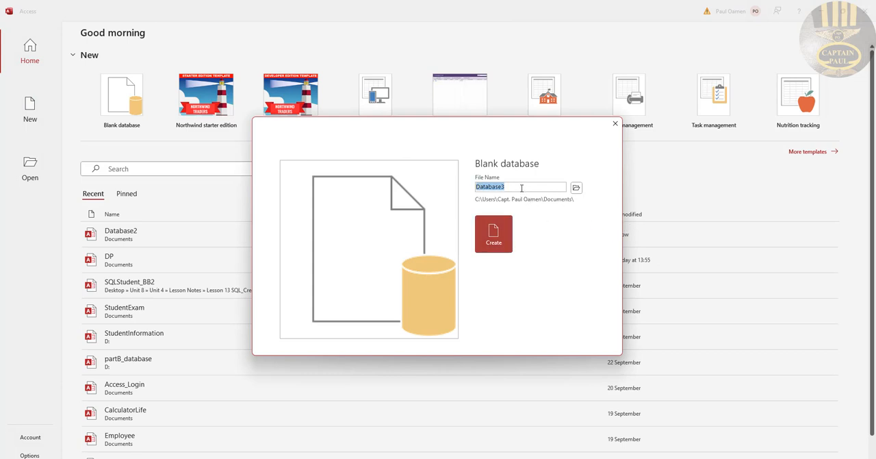
text(DoctorsAppointments)
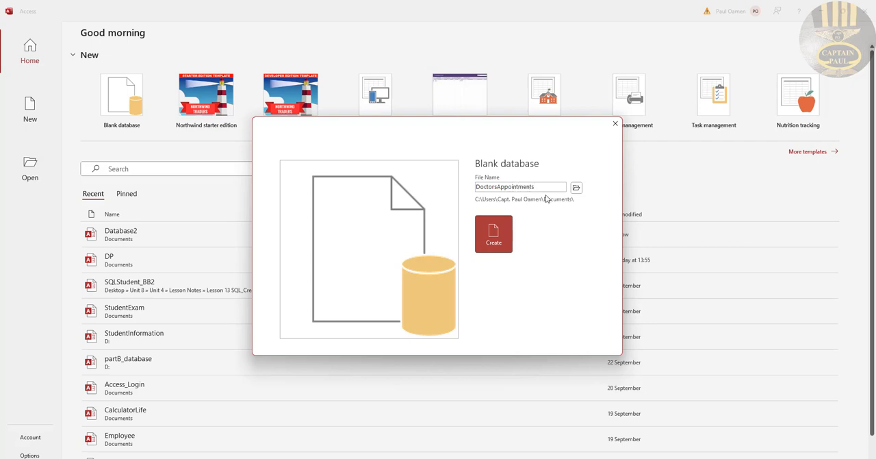
click(495, 242)
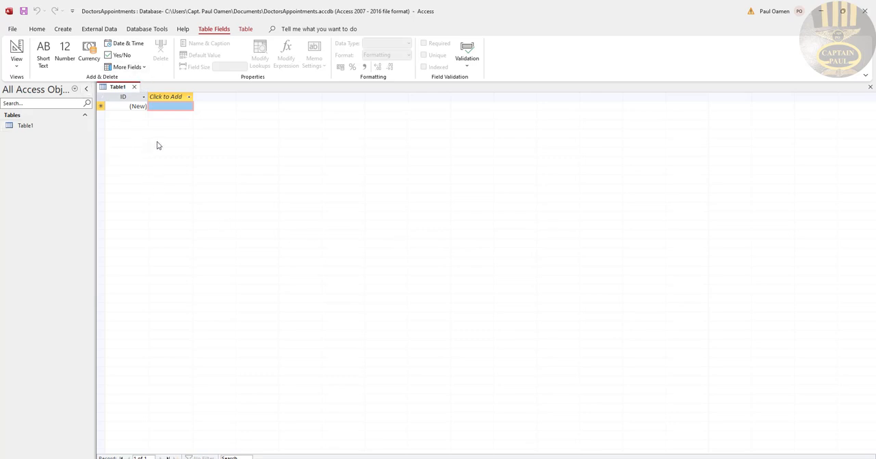
click(135, 87)
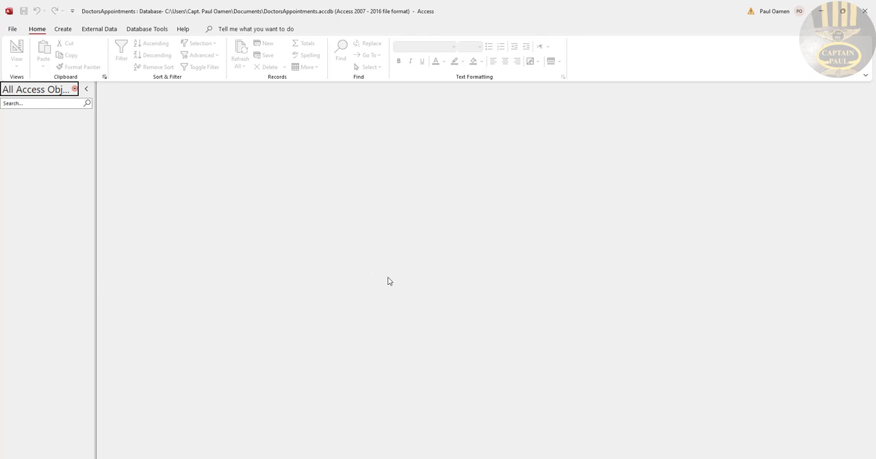
Switch to File Explorer and examine the contents of the Patient2, Patient1, Doctors and Appoints text files in the Downloads folder
click(421, 457)
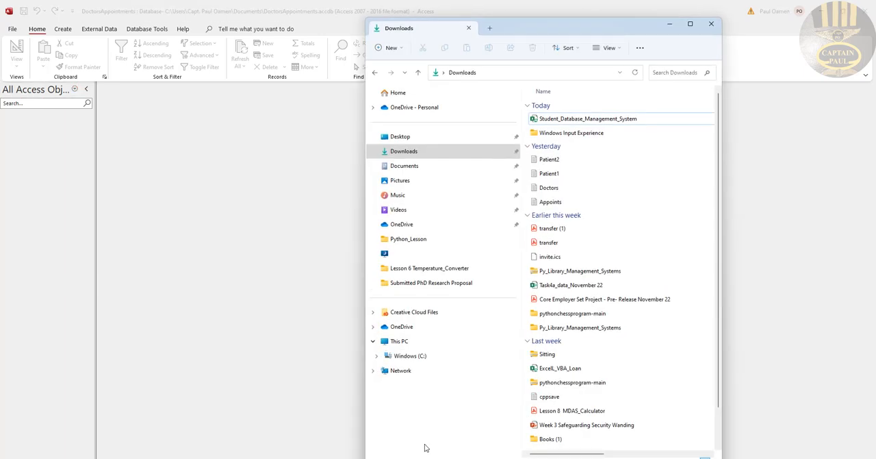
double_click(551, 160)
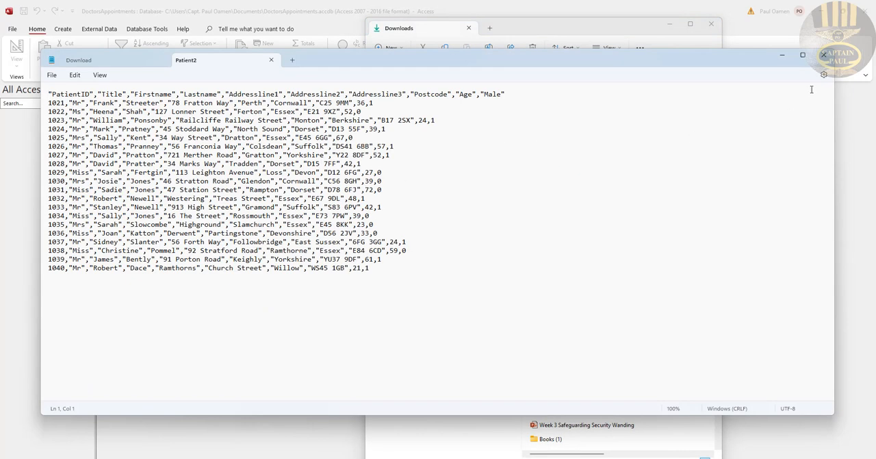
click(824, 55)
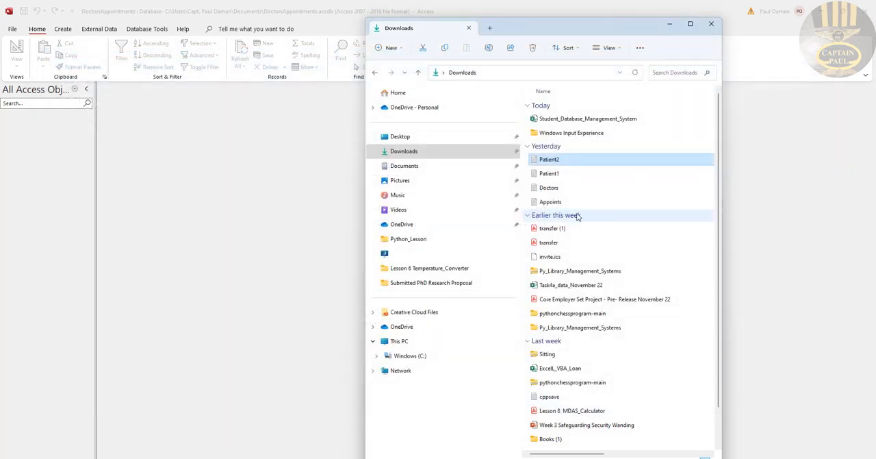
double_click(550, 174)
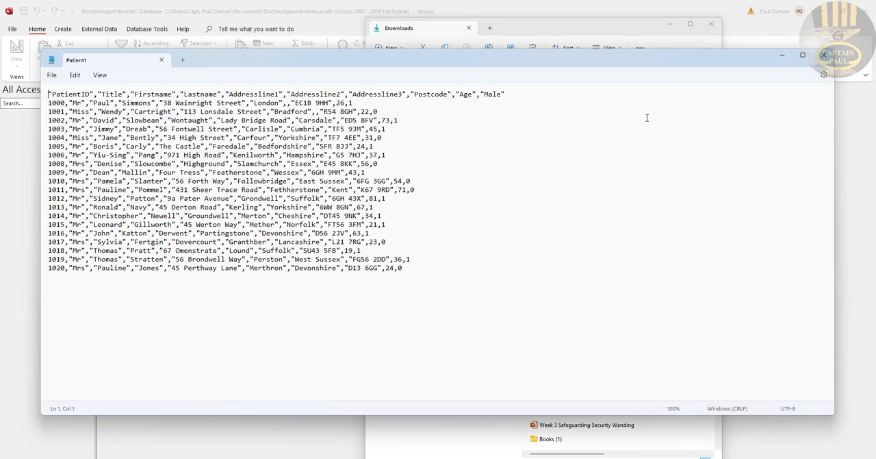
click(824, 54)
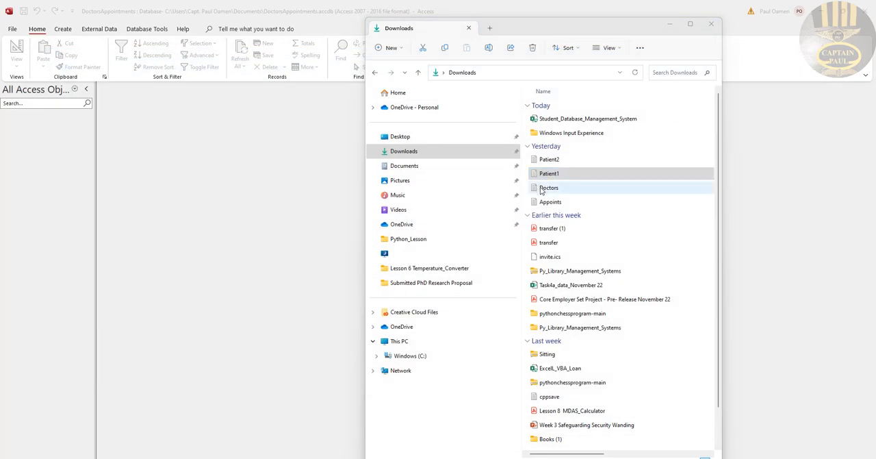
double_click(549, 188)
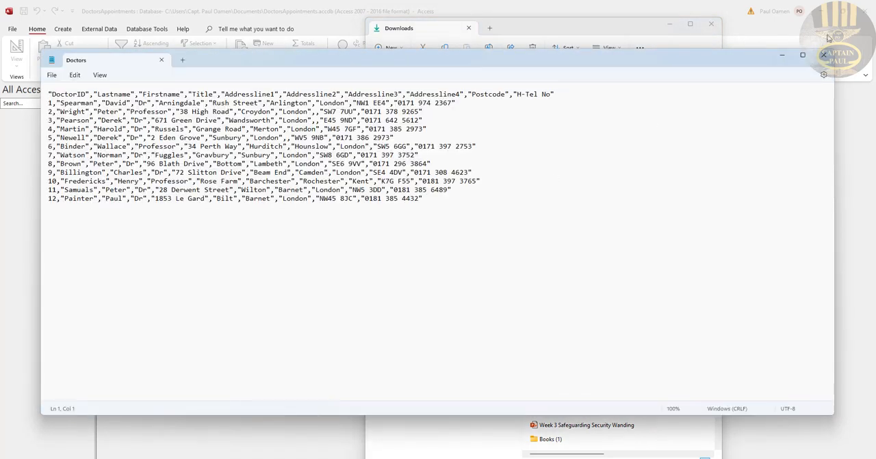
click(823, 55)
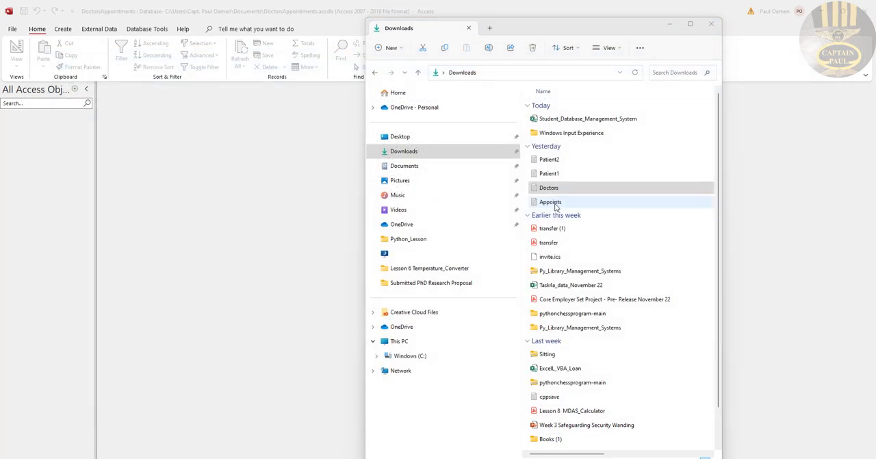
double_click(551, 203)
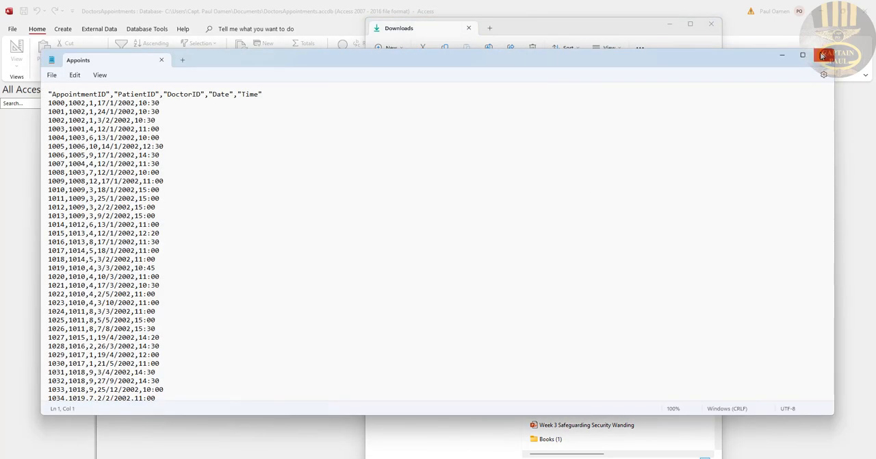
click(823, 55)
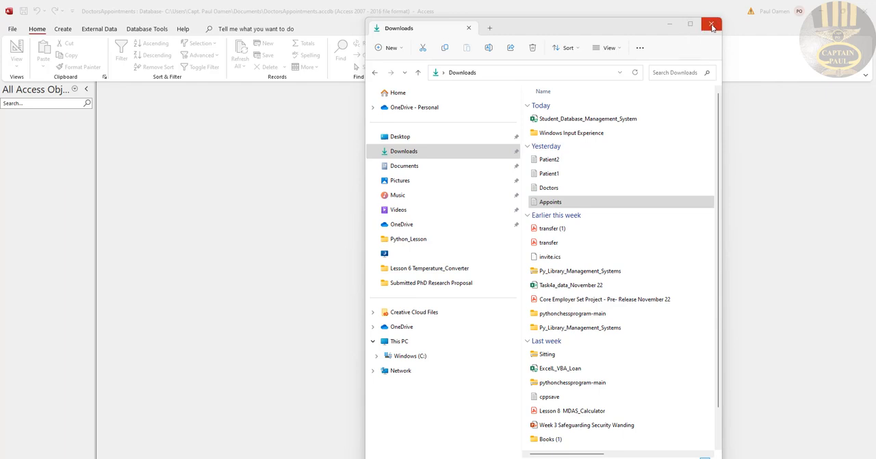
click(670, 27)
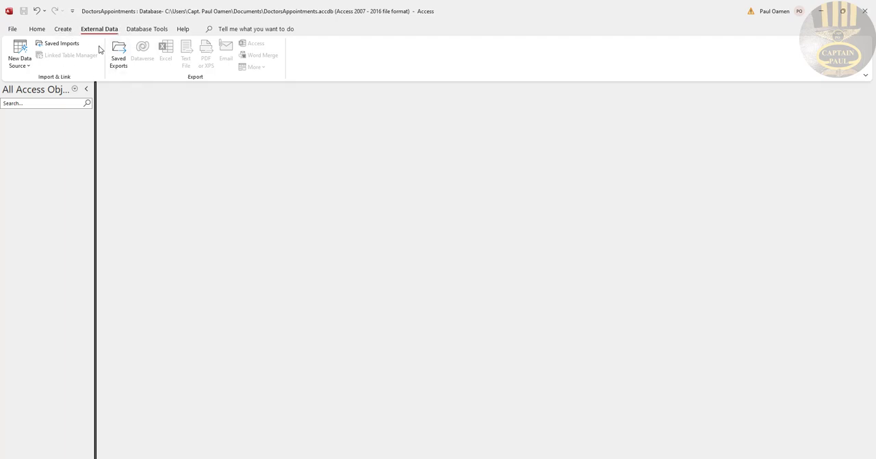
Start a text file import of Appoints.txt from the Downloads folder into a new table in the current database
click(41, 30)
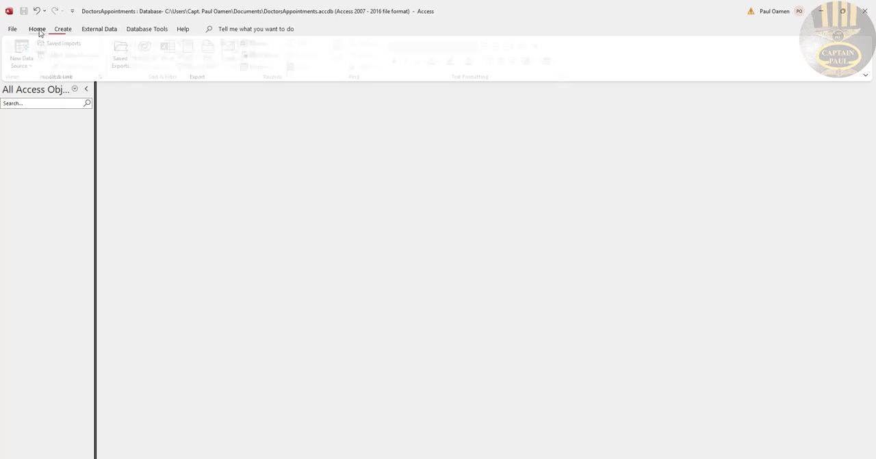
click(106, 30)
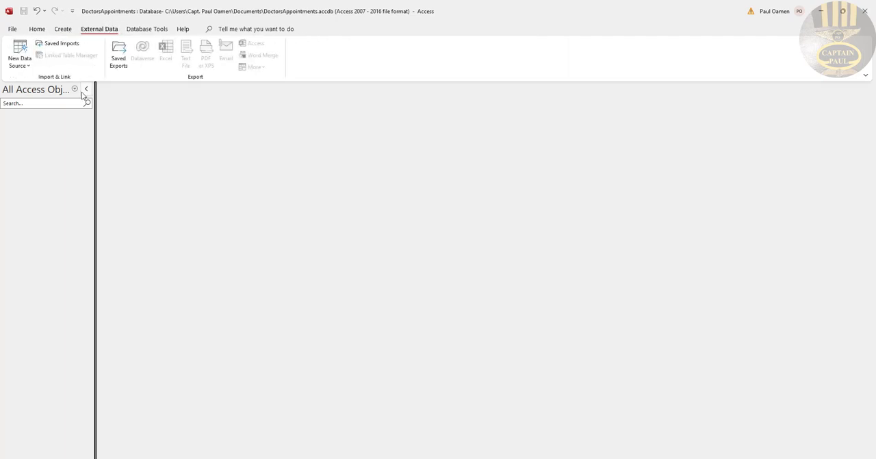
click(28, 66)
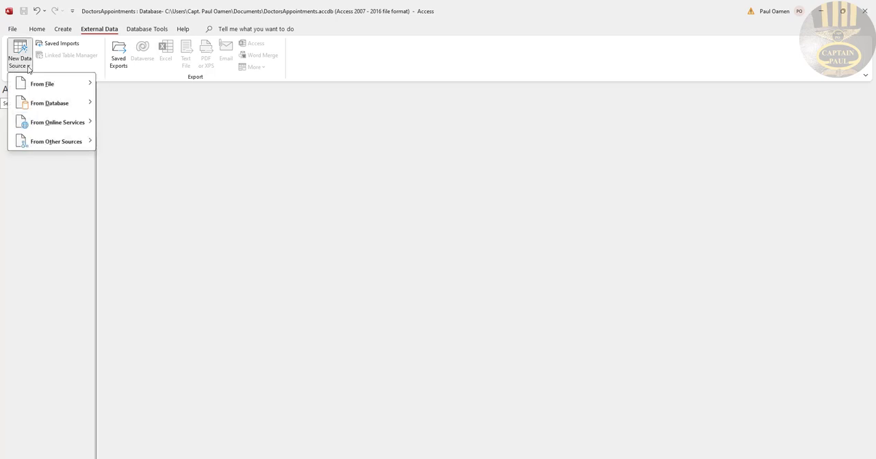
mouse_move(32, 87)
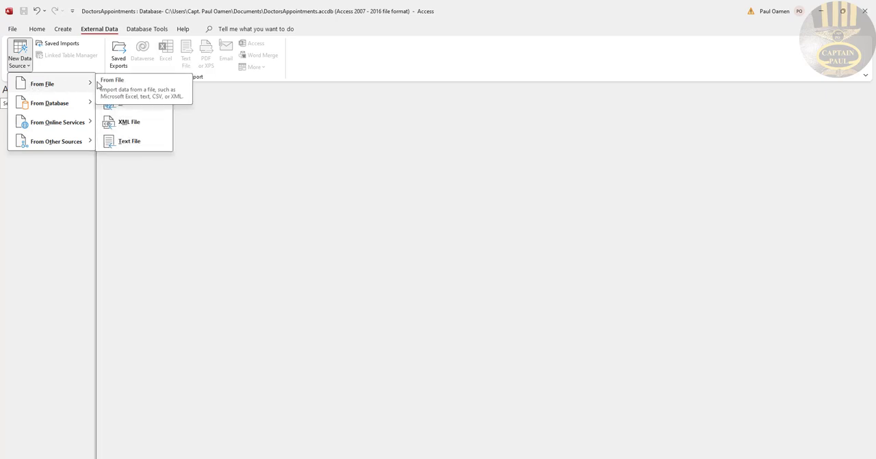
click(129, 141)
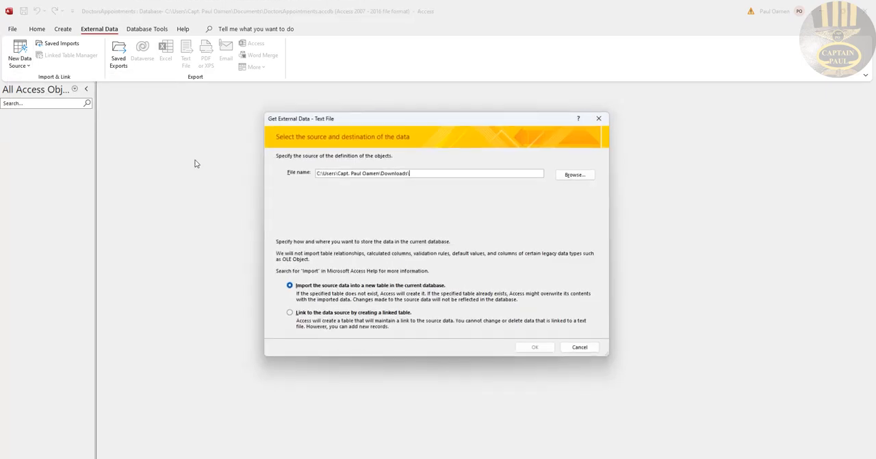
click(579, 175)
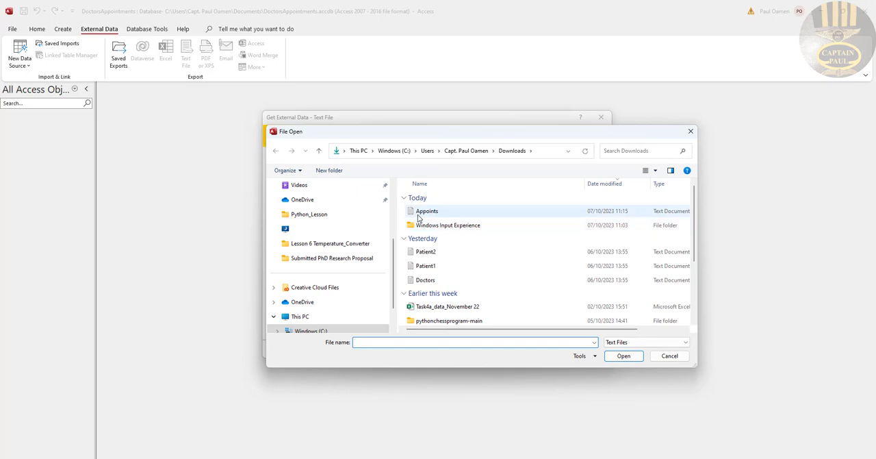
click(426, 212)
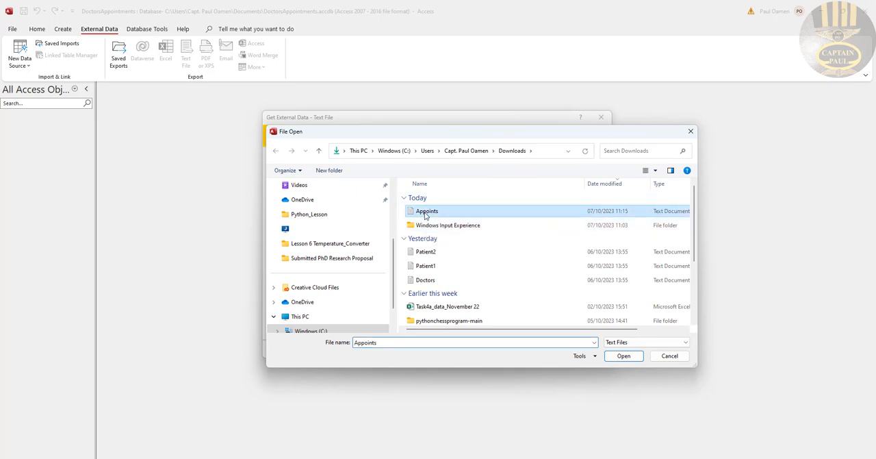
click(623, 356)
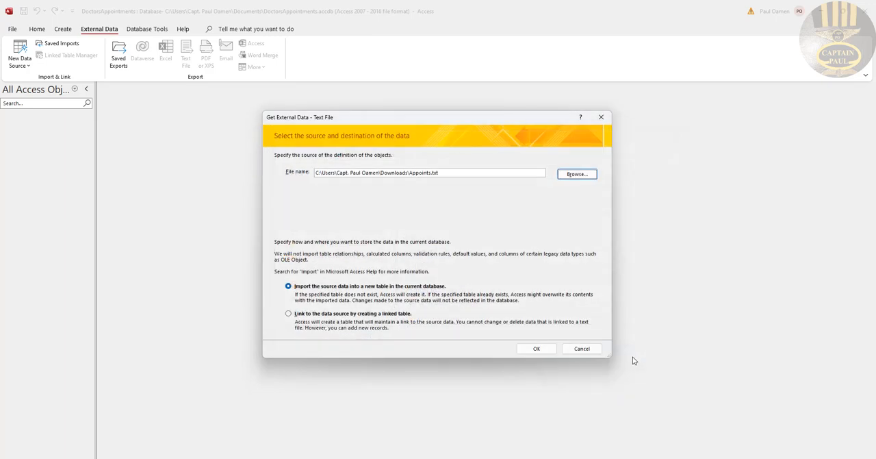
click(537, 350)
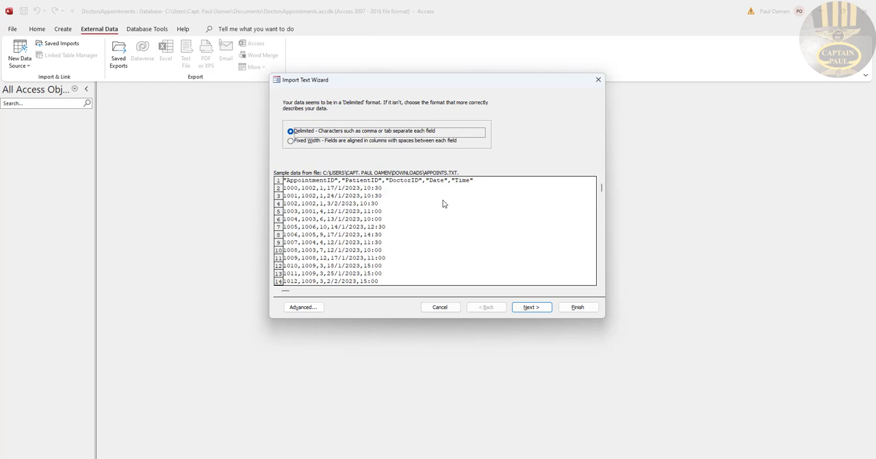
Import the data as comma-delimited text with the first row as field names, keeping the default field options
click(540, 310)
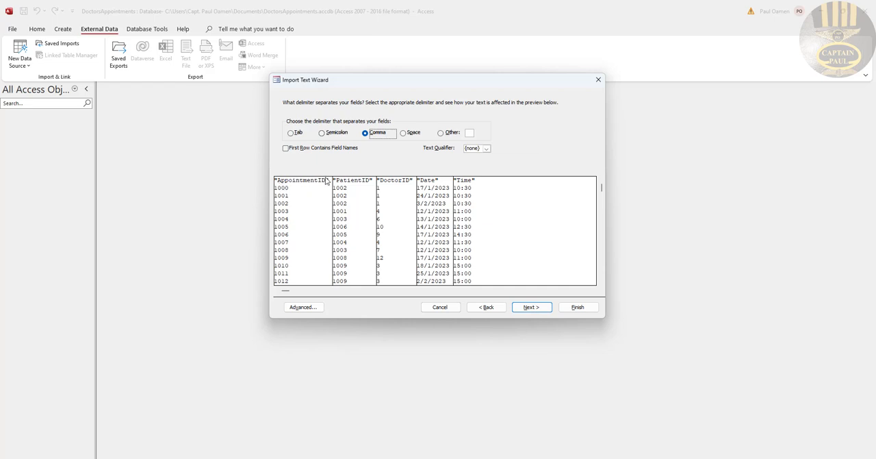
click(318, 151)
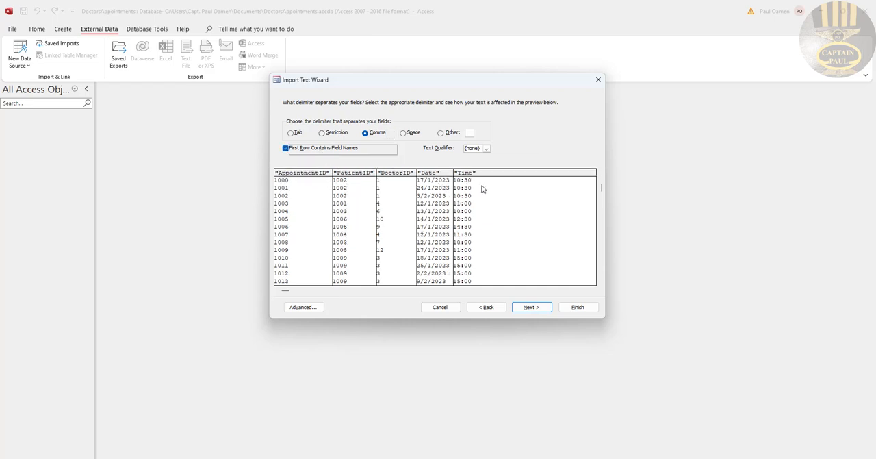
click(533, 308)
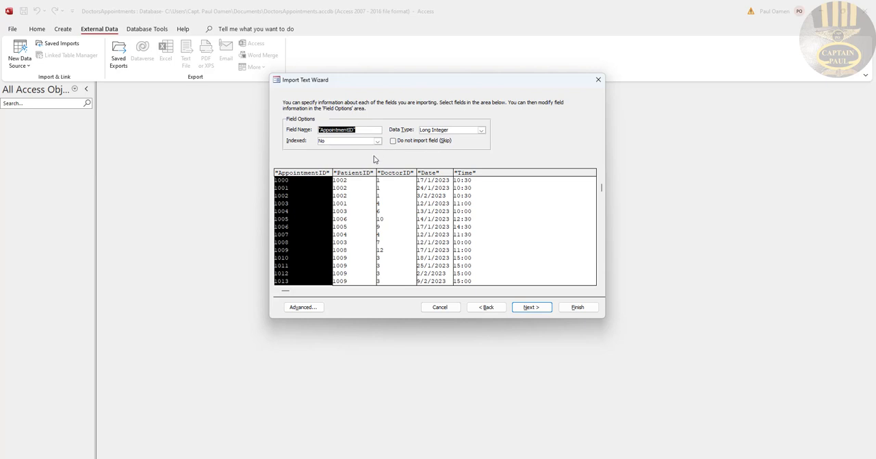
click(529, 309)
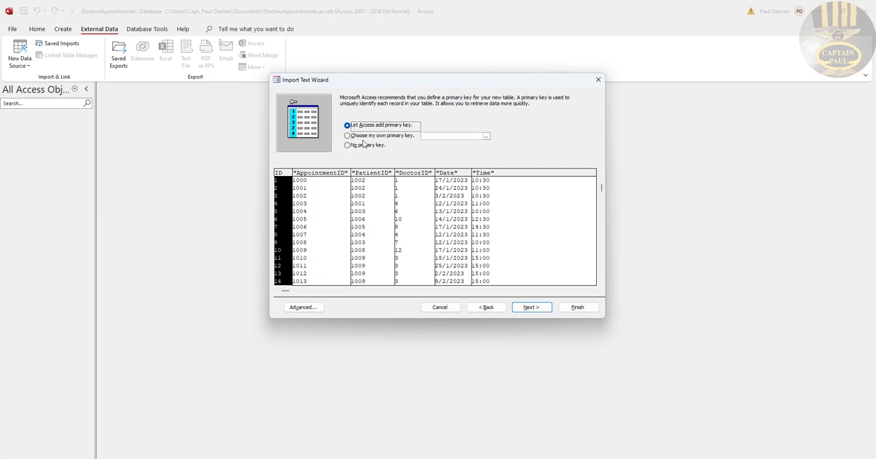
Choose AppointmentID as the imported table's own primary key
click(347, 136)
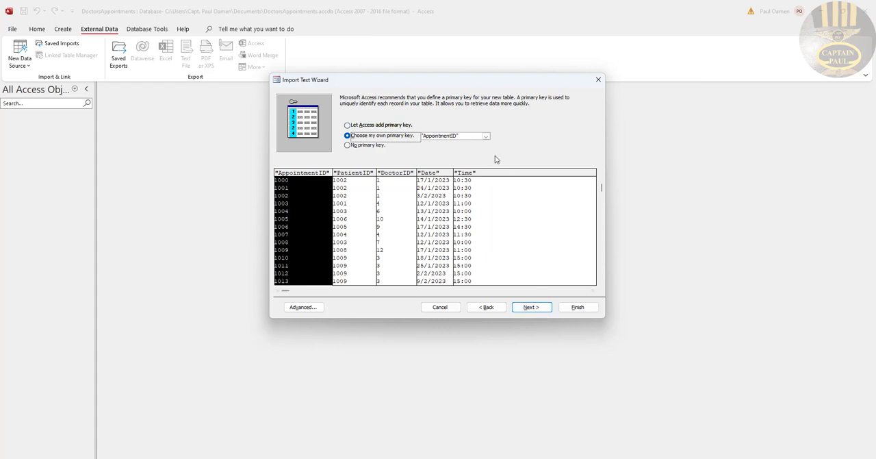
click(485, 136)
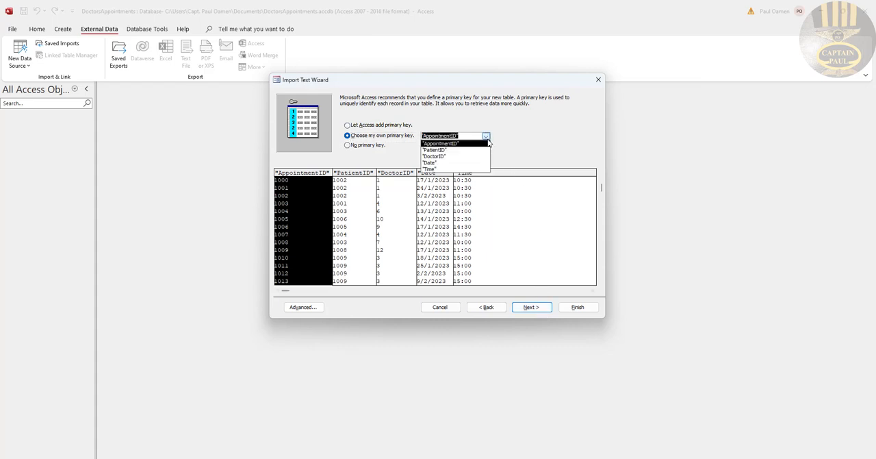
click(506, 143)
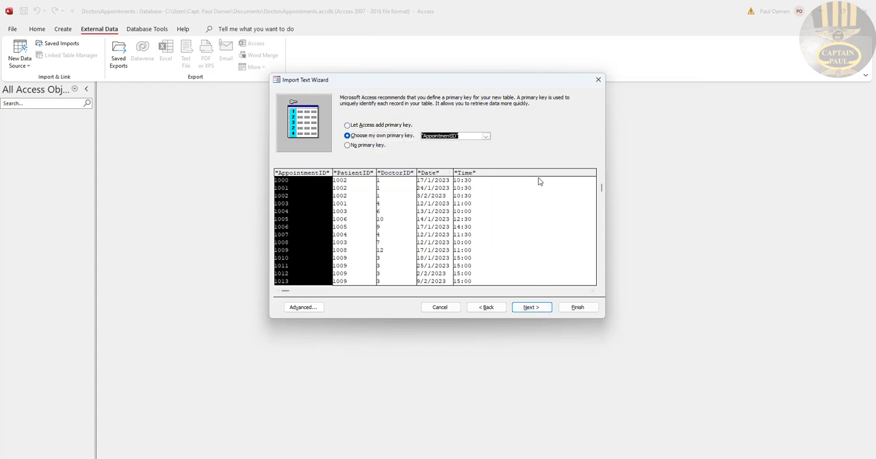
click(538, 308)
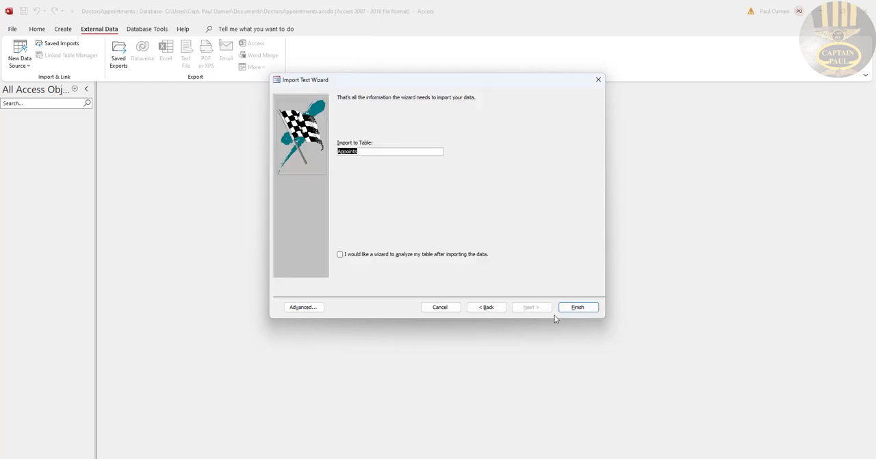
Finish the import into a table named Appoints without saving the import steps, and open that table
click(387, 151)
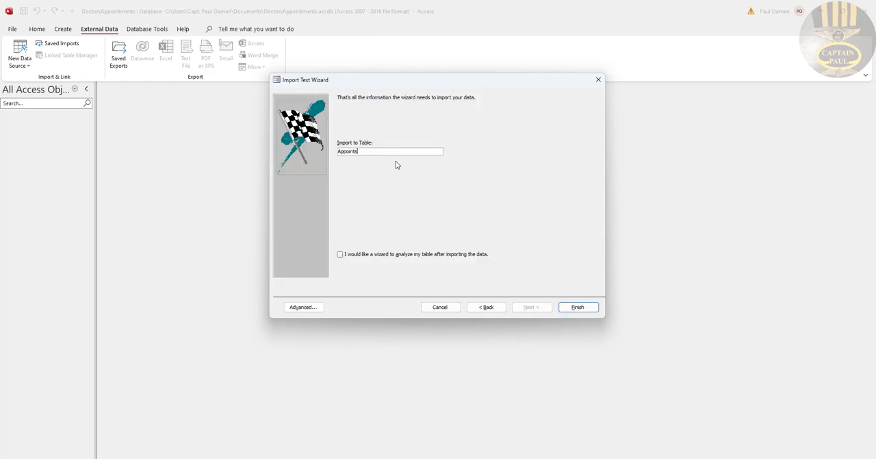
click(579, 308)
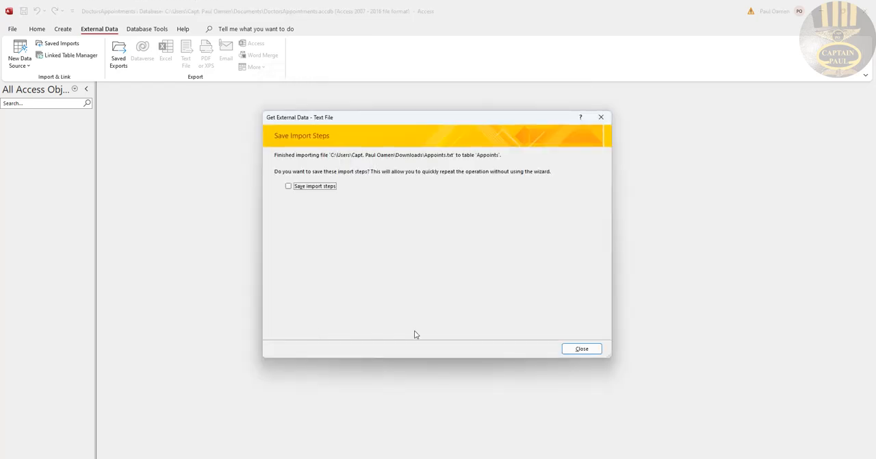
click(582, 348)
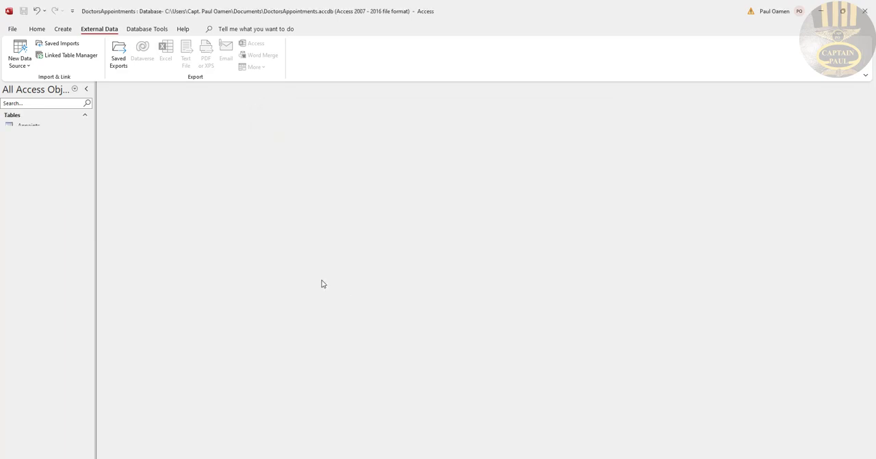
double_click(29, 127)
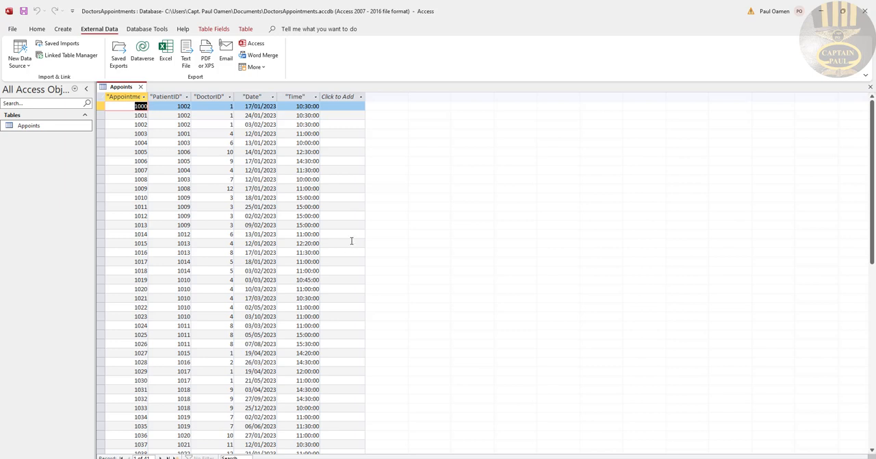
Close the Appoints datasheet, examine the table's fields and data types in Design View, and close it again
click(140, 87)
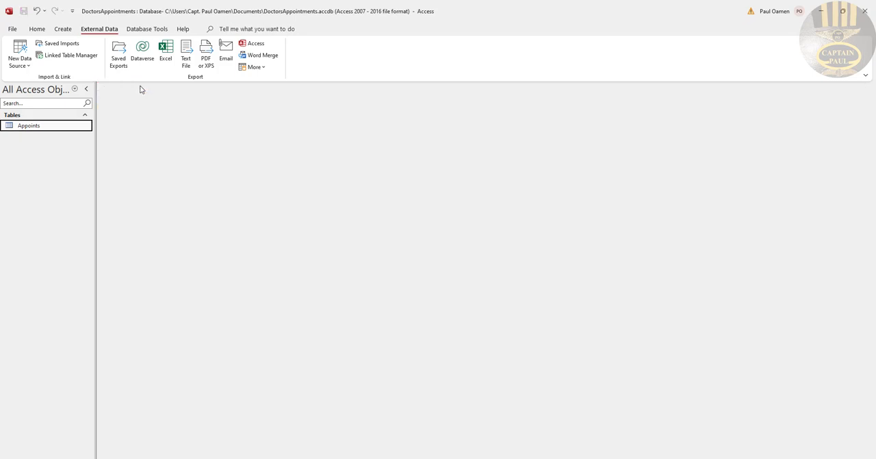
right_click(37, 130)
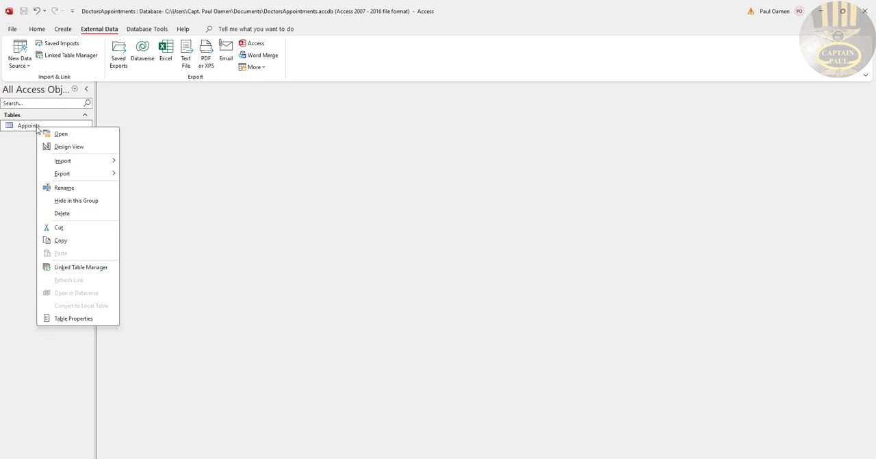
click(69, 146)
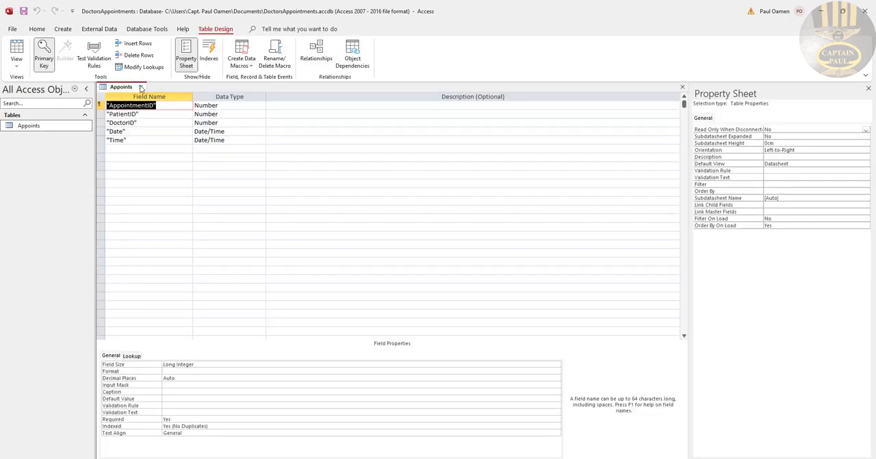
click(140, 87)
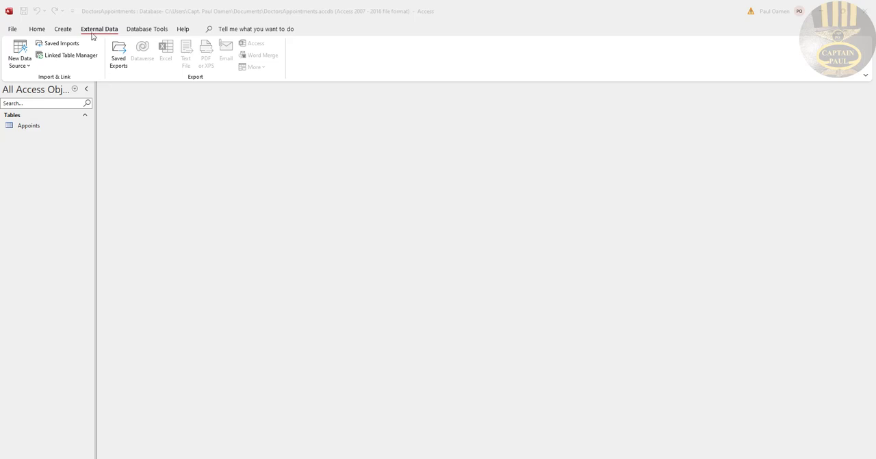
Start a text file import of Doctors.txt from the Downloads folder into a new table in the current database
click(28, 68)
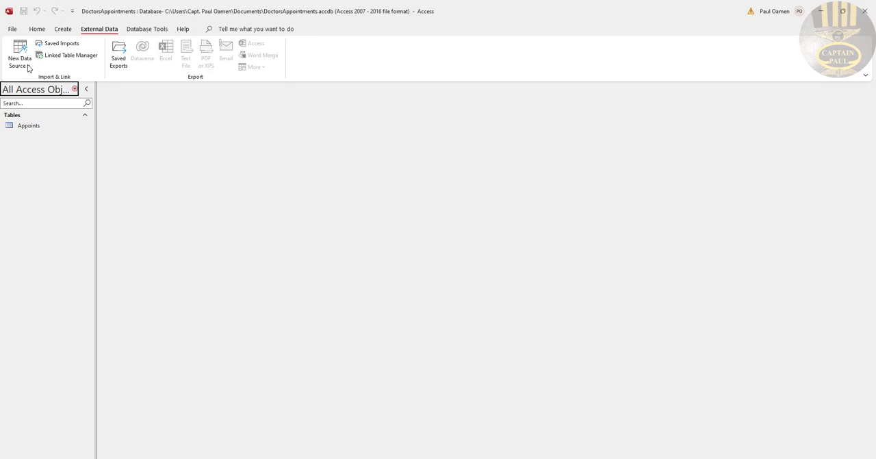
click(28, 68)
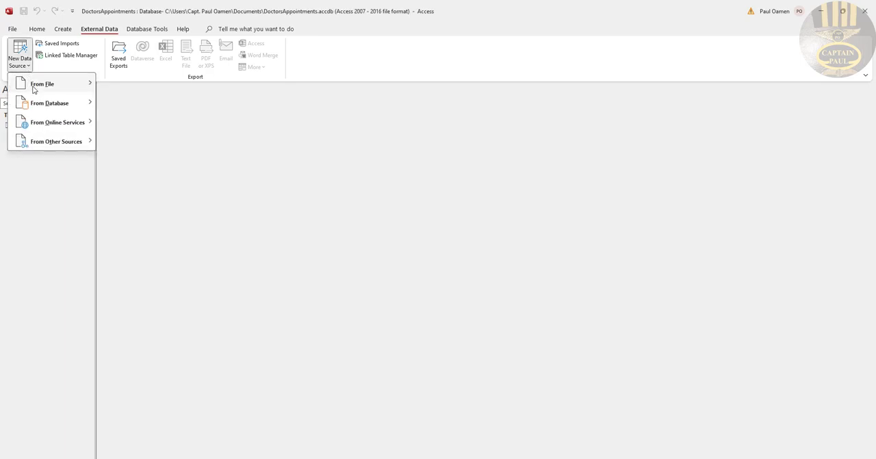
mouse_move(34, 89)
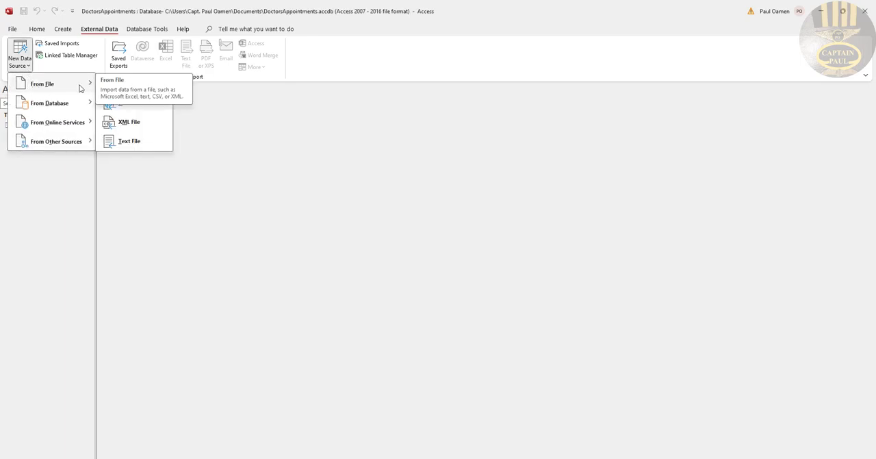
click(136, 145)
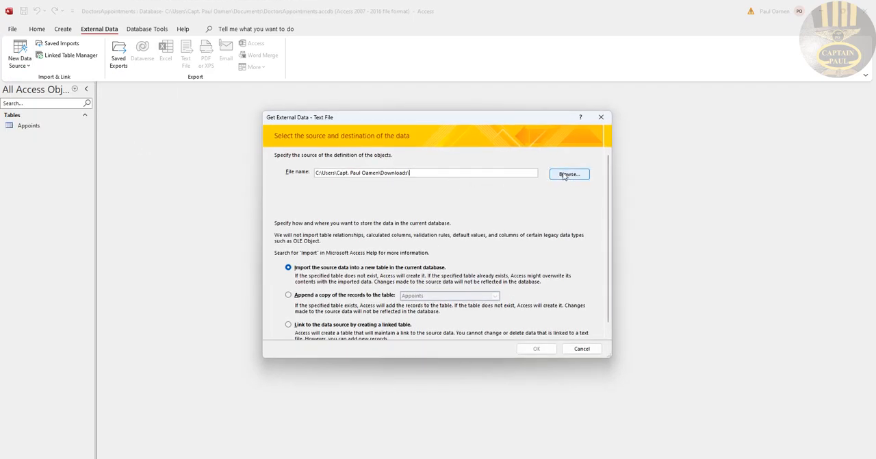
click(566, 175)
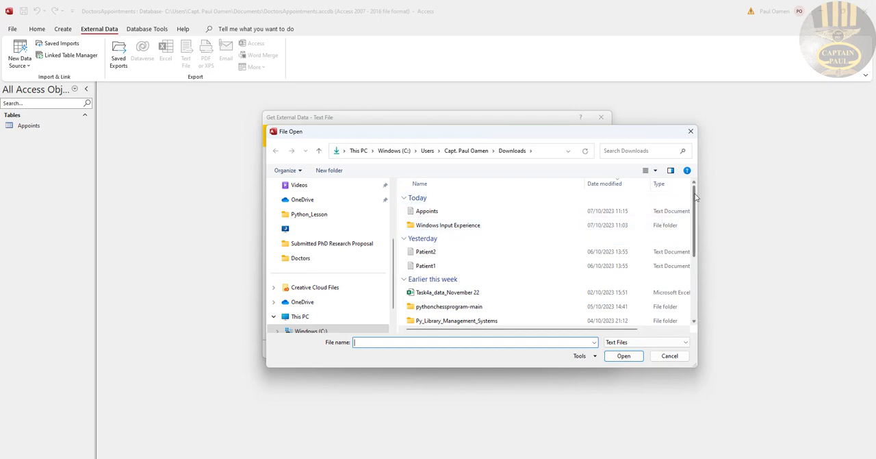
drag(697, 198, 697, 274)
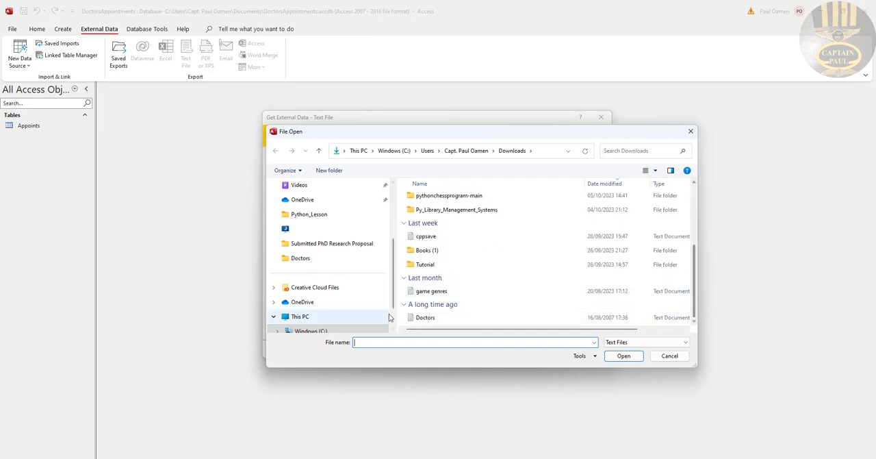
click(434, 317)
click(621, 356)
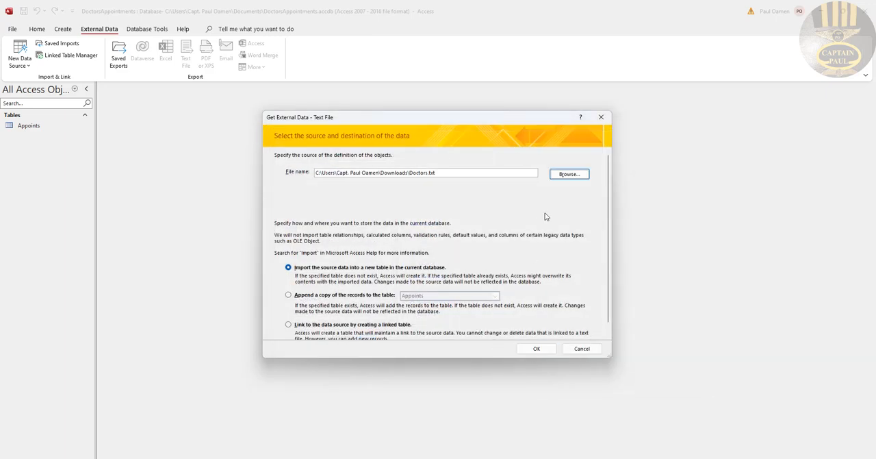
click(539, 349)
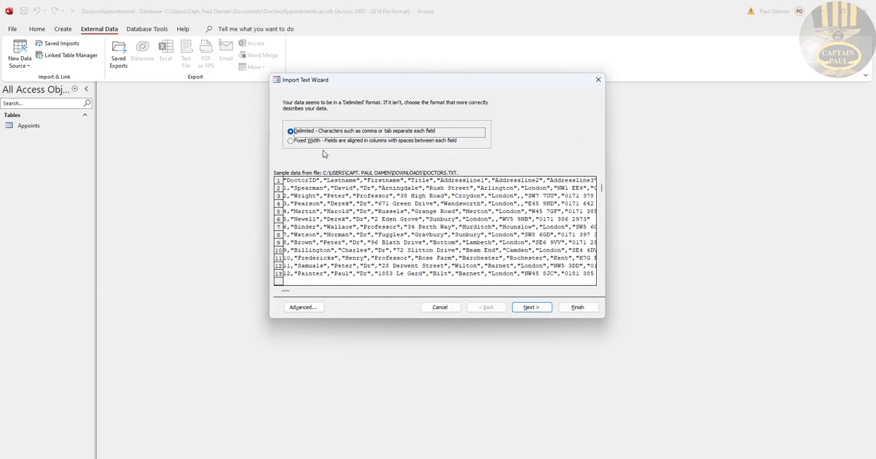
Set the doctors data to import as comma-delimited text with the first row as field names, keeping the default field options
click(531, 308)
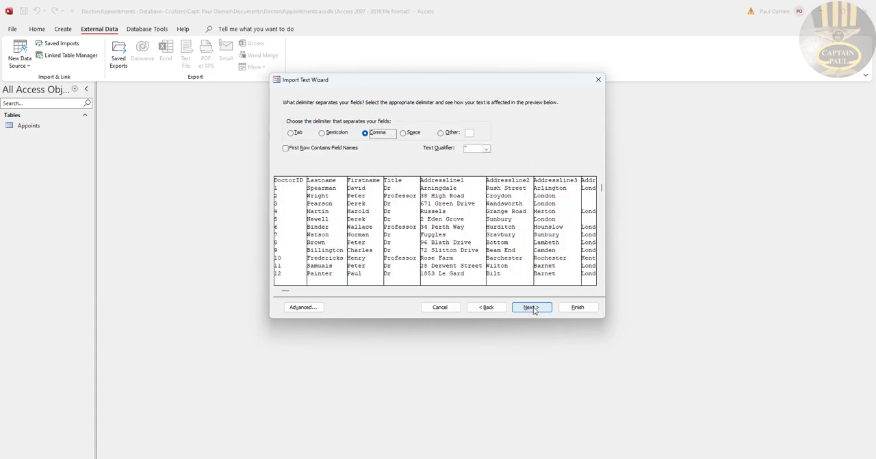
click(287, 149)
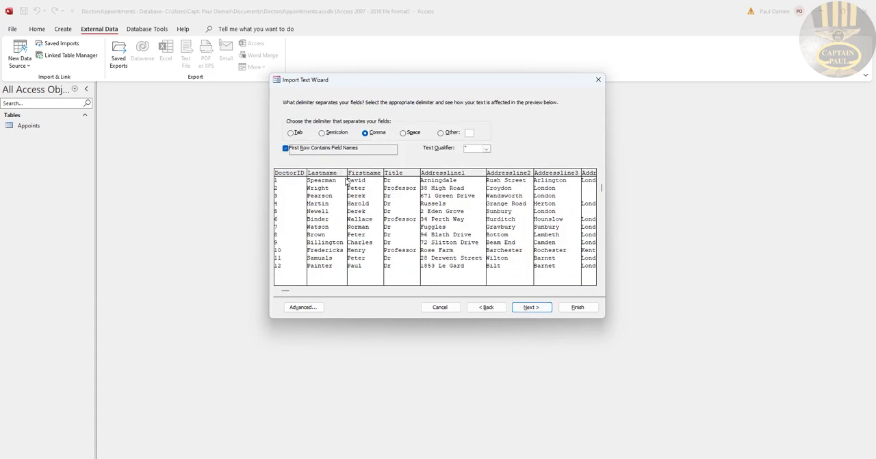
click(532, 307)
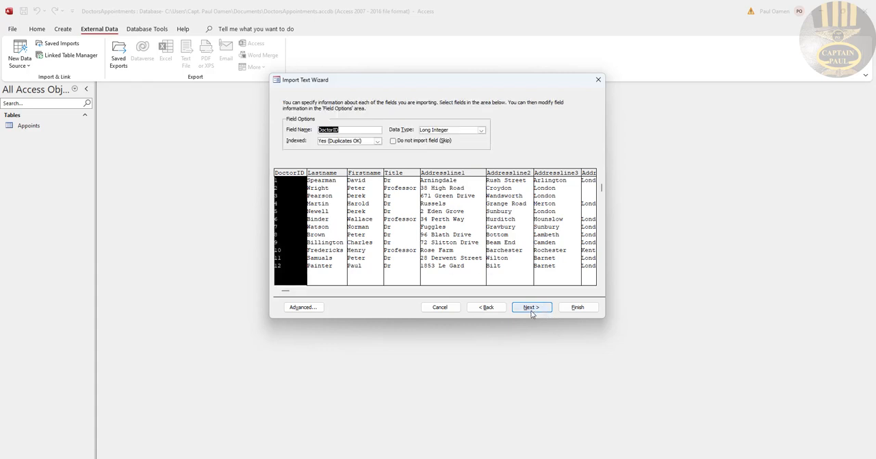
click(532, 307)
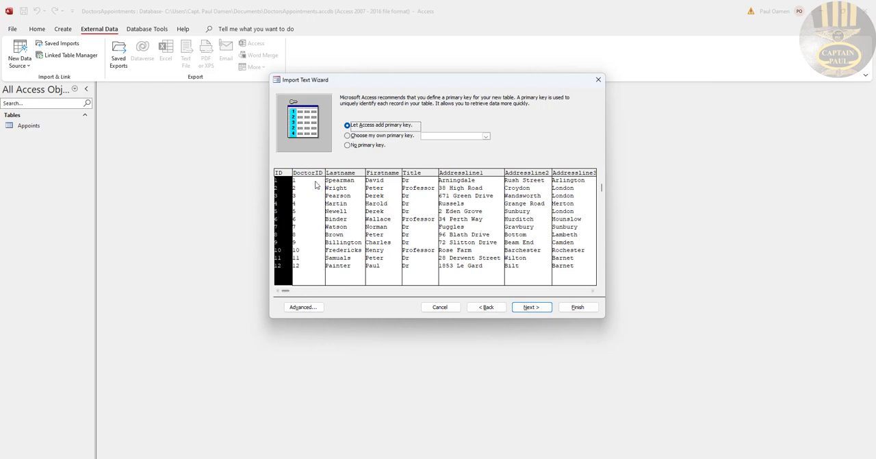
Choose DoctorID as the primary key and finish the import into a table named Doctors without saving the import steps
click(347, 136)
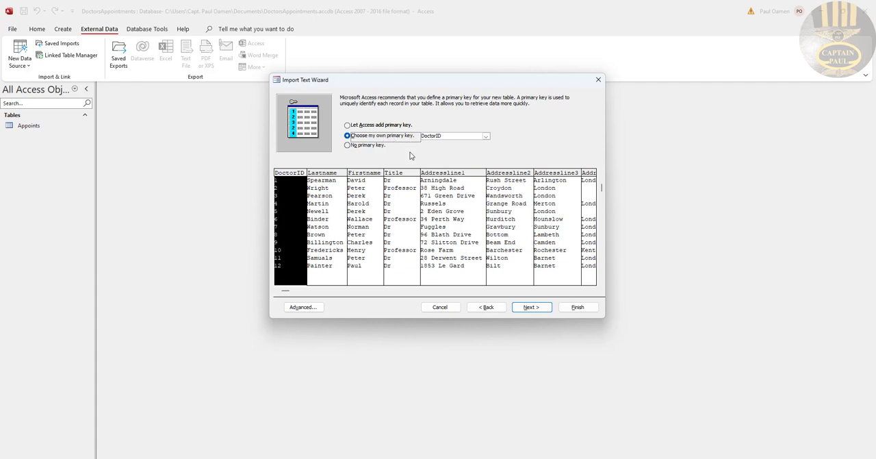
click(532, 307)
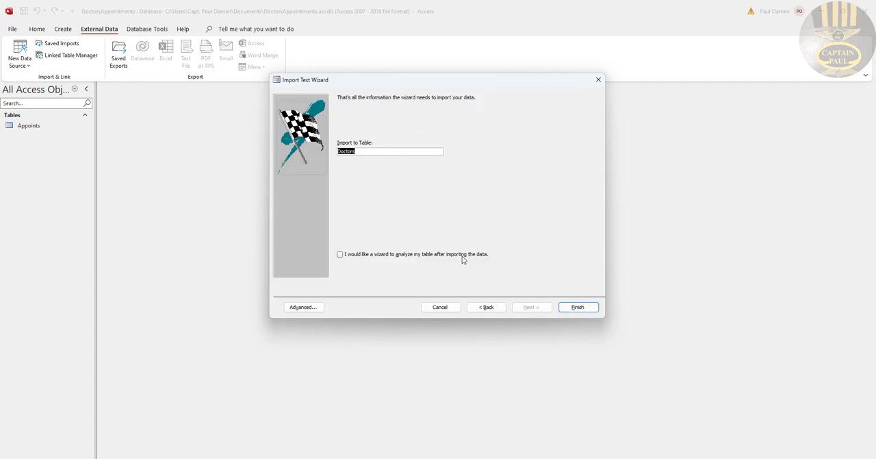
click(363, 151)
click(577, 307)
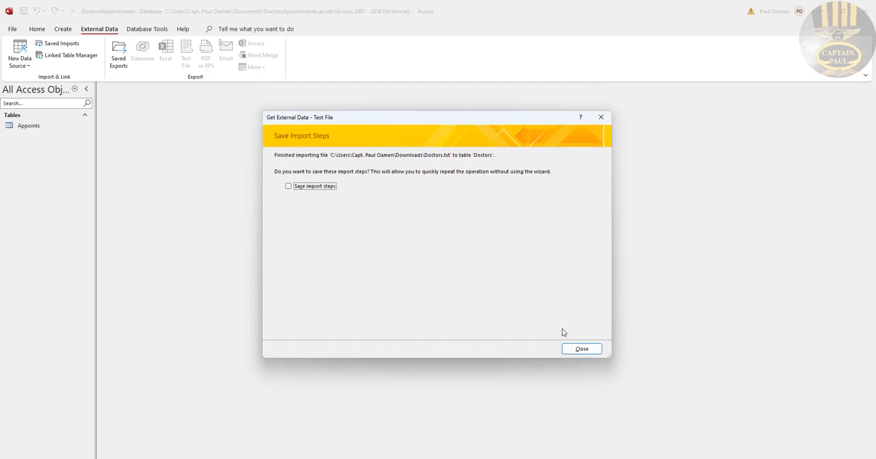
click(580, 349)
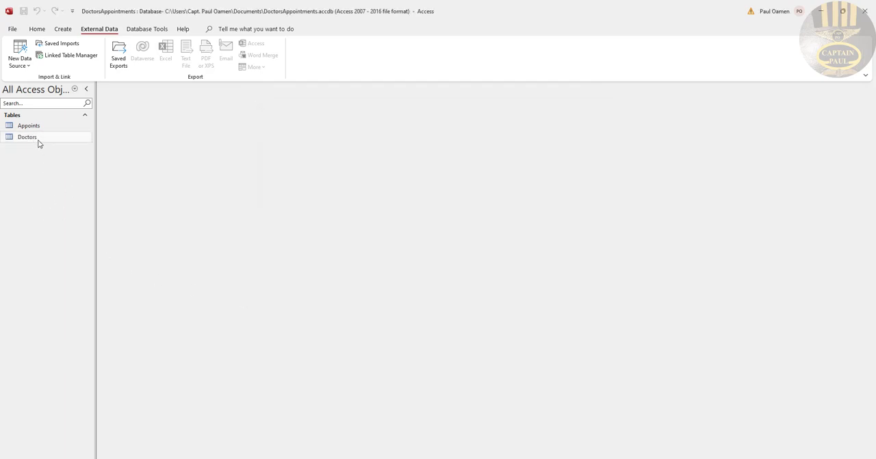
Start a text file import of Patient1.txt from the Downloads folder into a new table in the current database
click(26, 66)
mouse_move(30, 88)
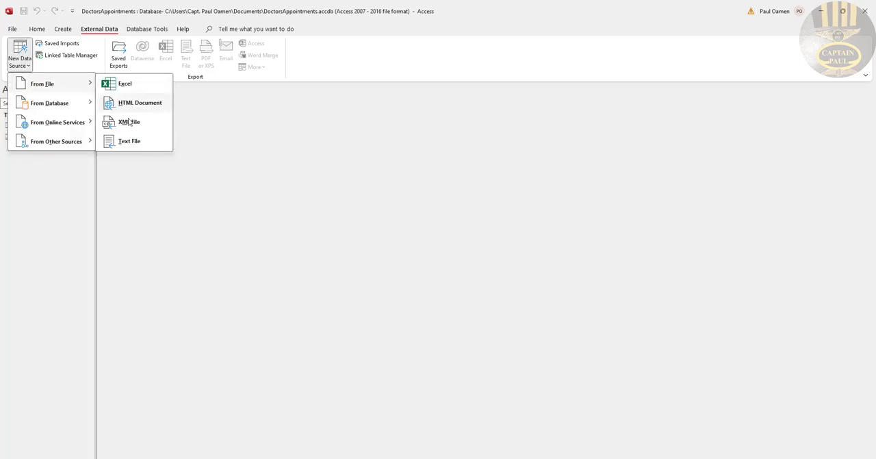
click(130, 141)
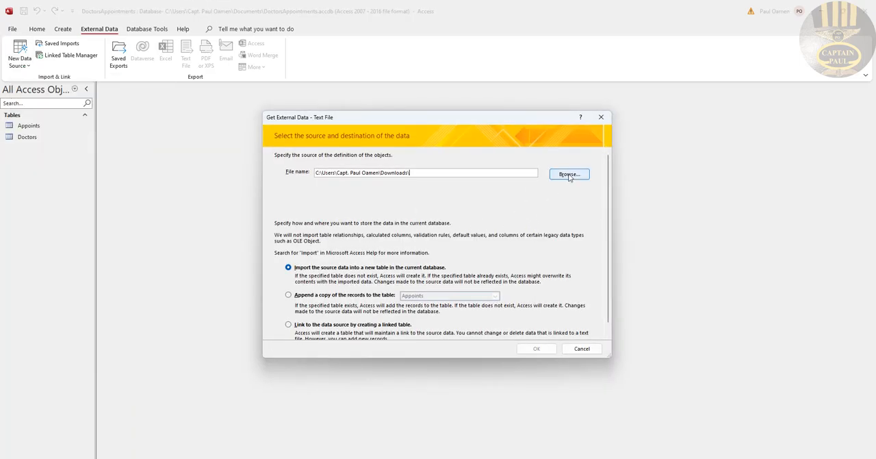
click(567, 176)
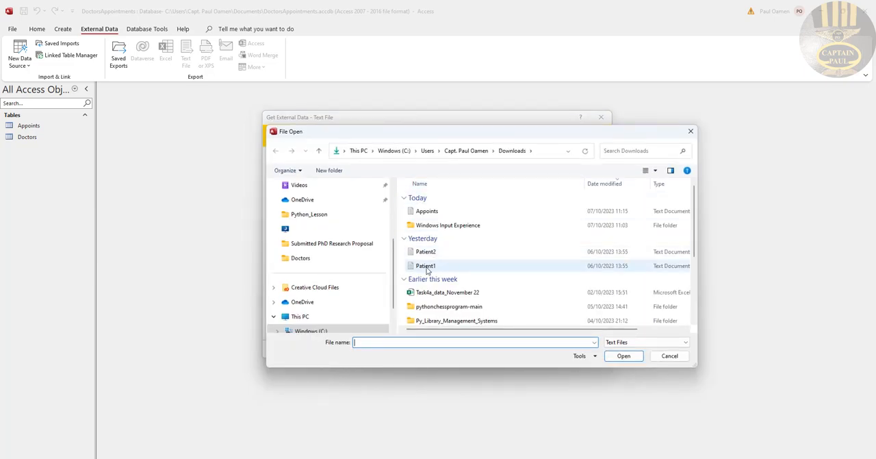
click(428, 267)
click(636, 361)
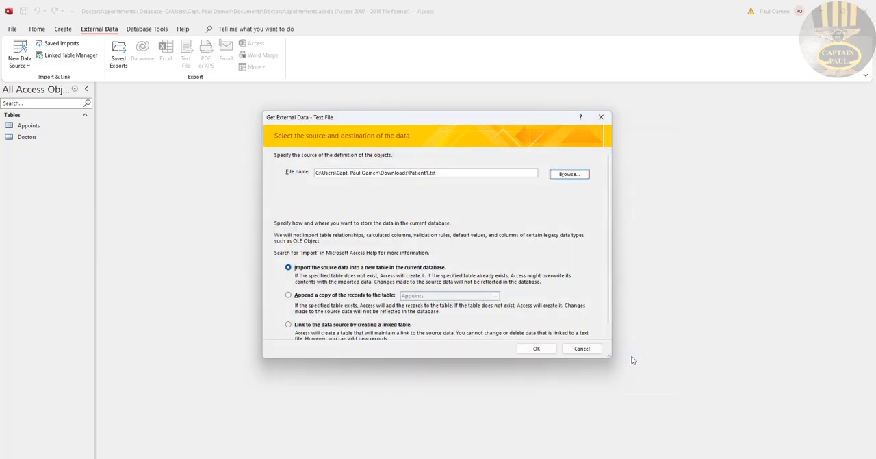
click(547, 349)
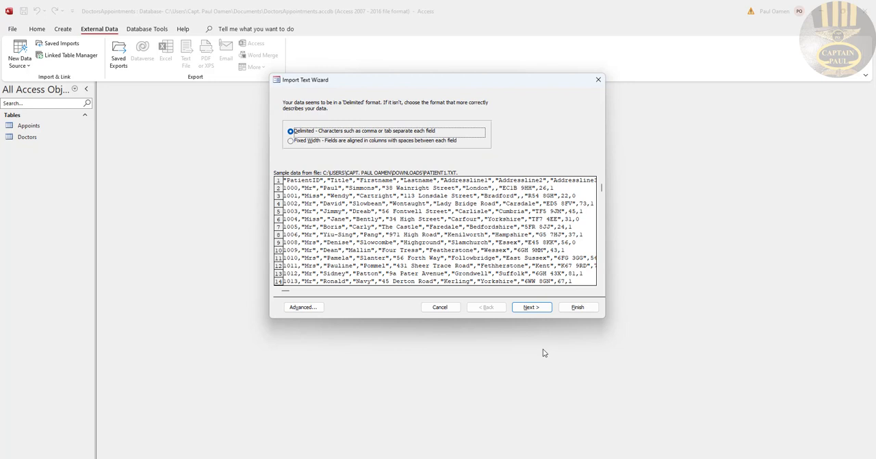
Set the patient data to import as comma-delimited text with the first row as field names, keeping the default field options
click(527, 306)
click(290, 152)
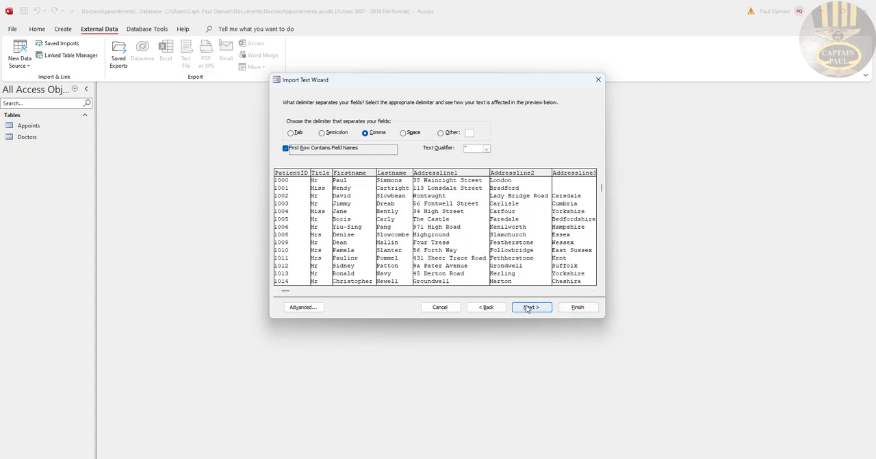
click(528, 307)
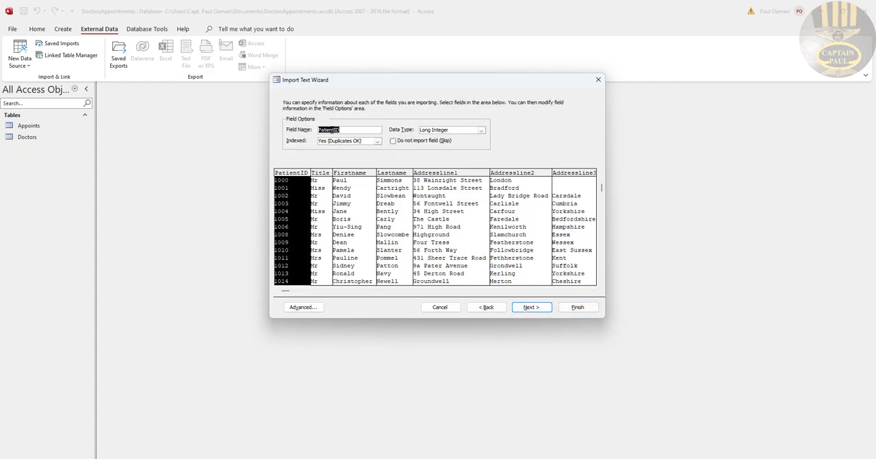
click(546, 307)
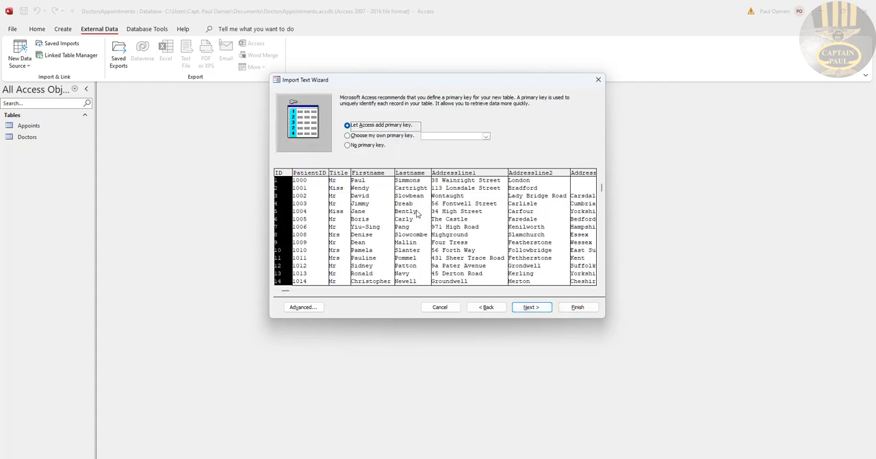
Choose PatientID as the primary key and finish the import into a table named Patient1 without saving the import steps
click(354, 136)
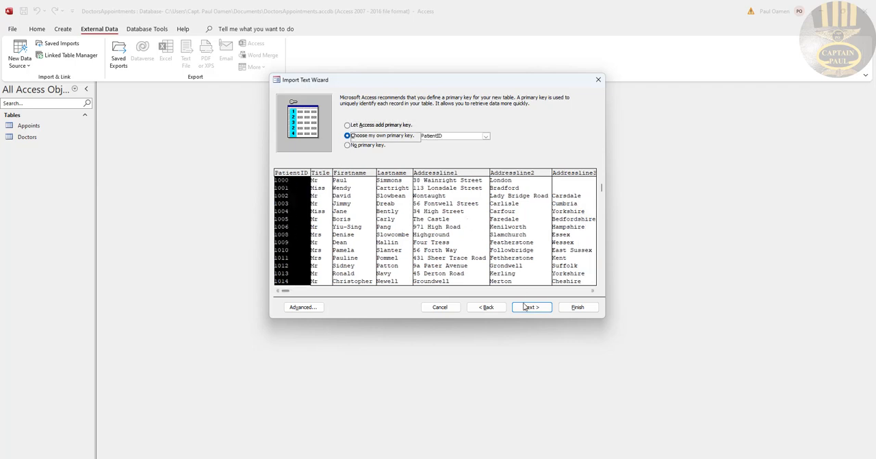
click(541, 309)
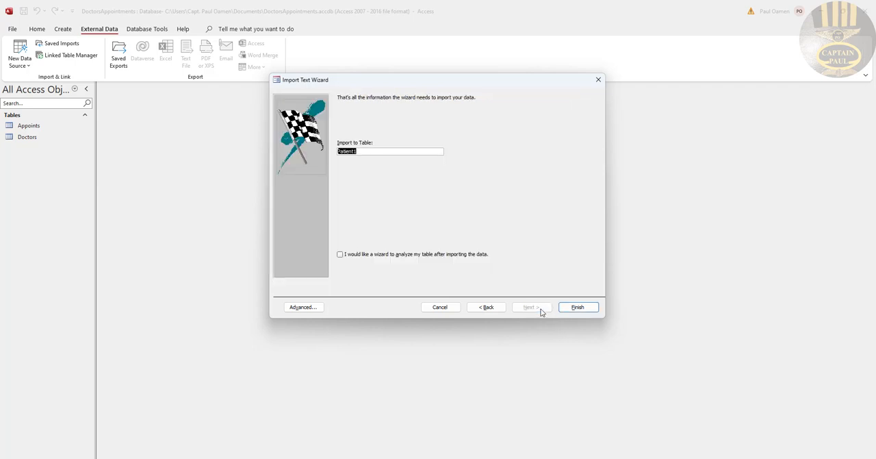
click(575, 308)
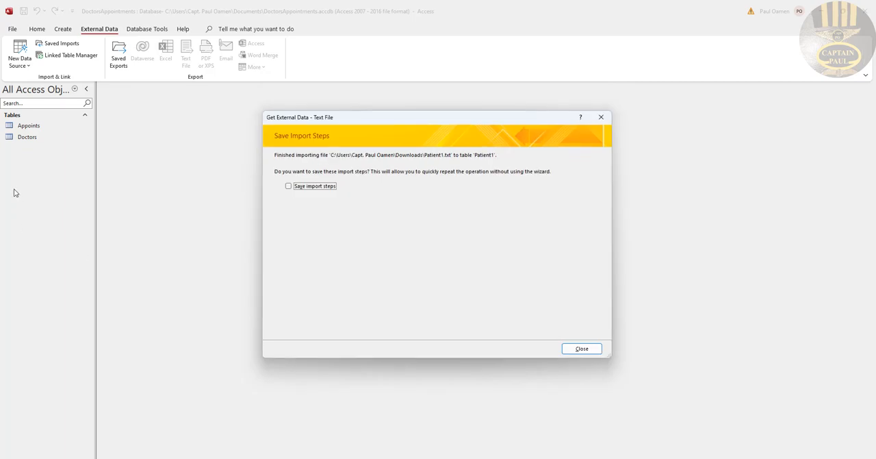
click(581, 348)
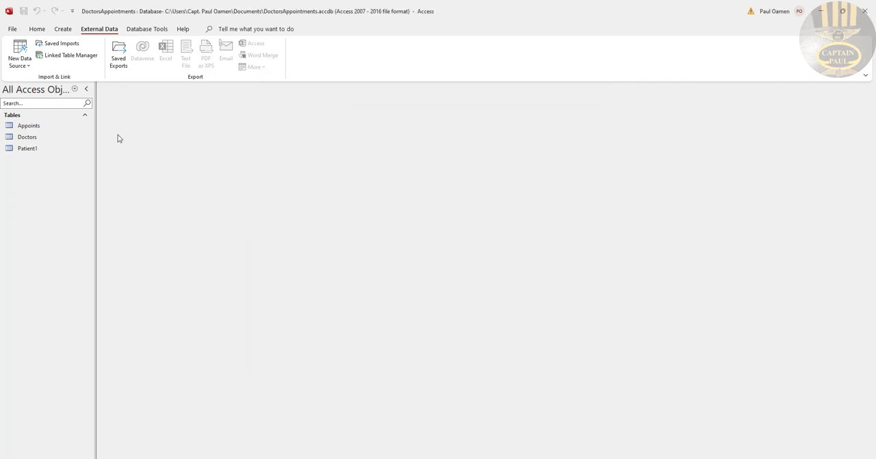
Start a text file import of Patient2.txt from the Downloads folder into a new table in the current database
click(28, 67)
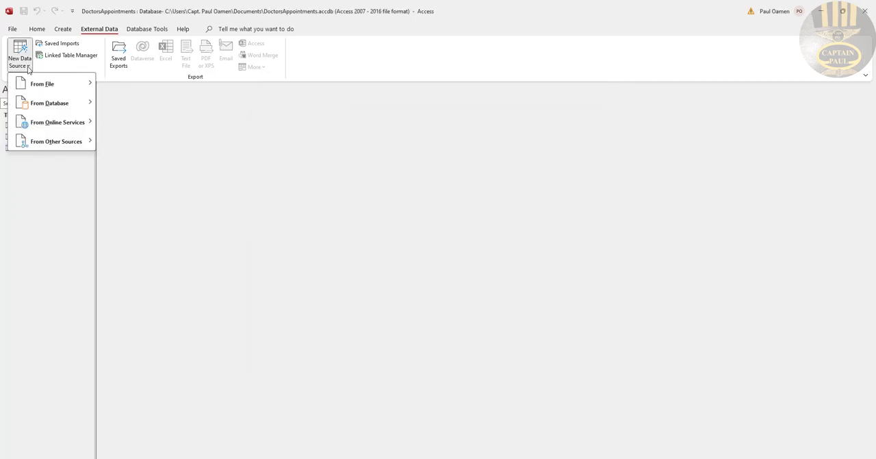
mouse_move(38, 91)
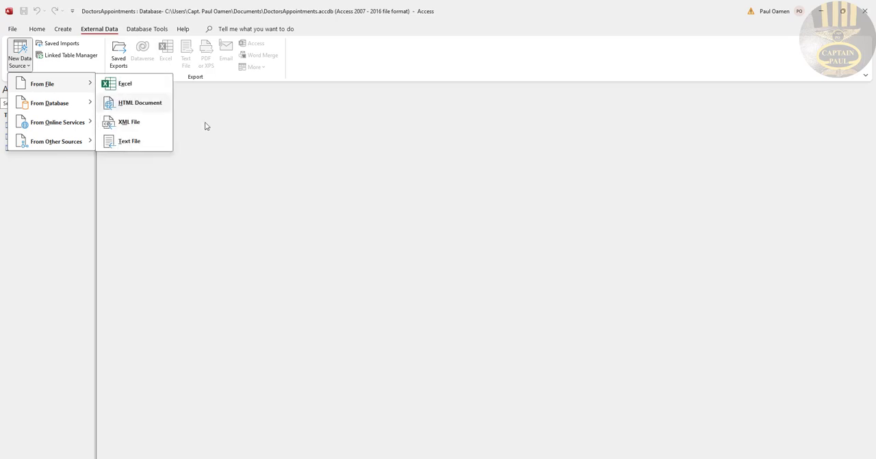
click(140, 146)
click(568, 174)
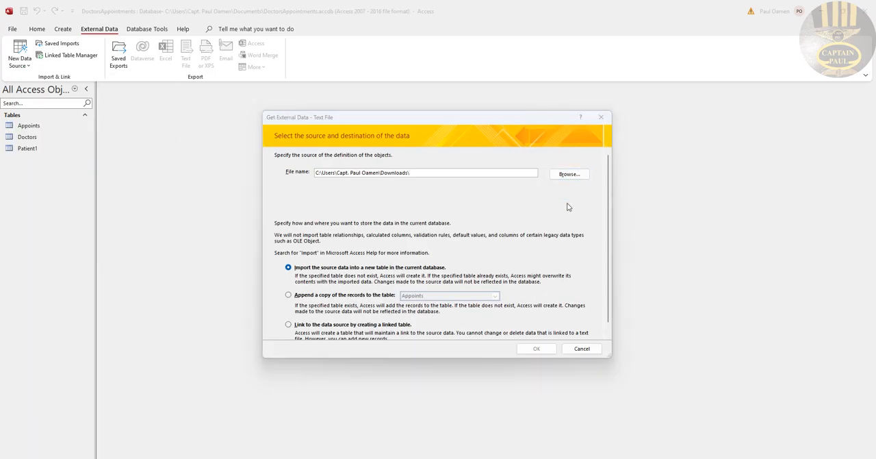
click(431, 252)
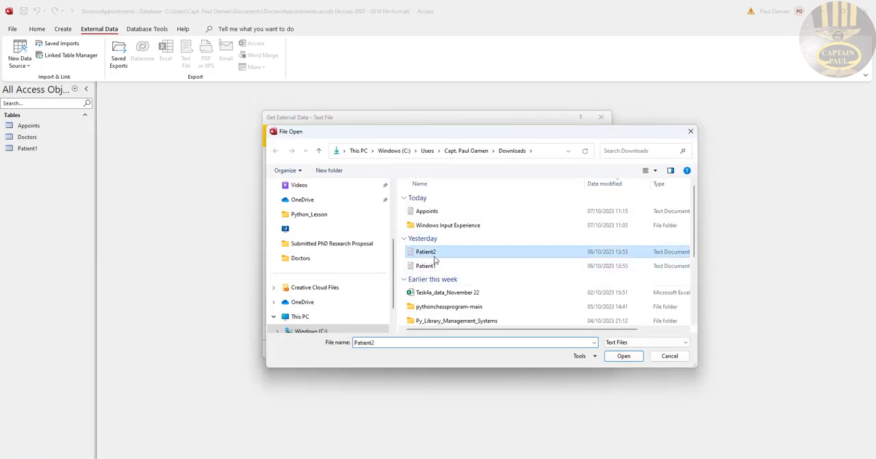
click(623, 356)
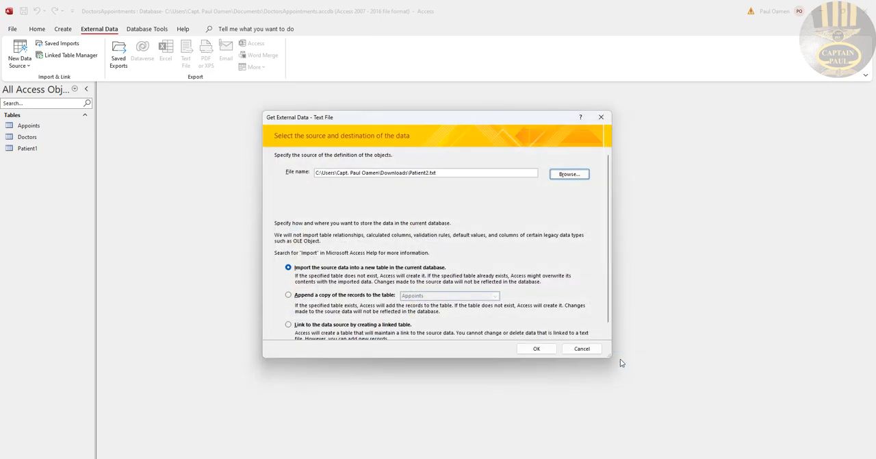
click(539, 349)
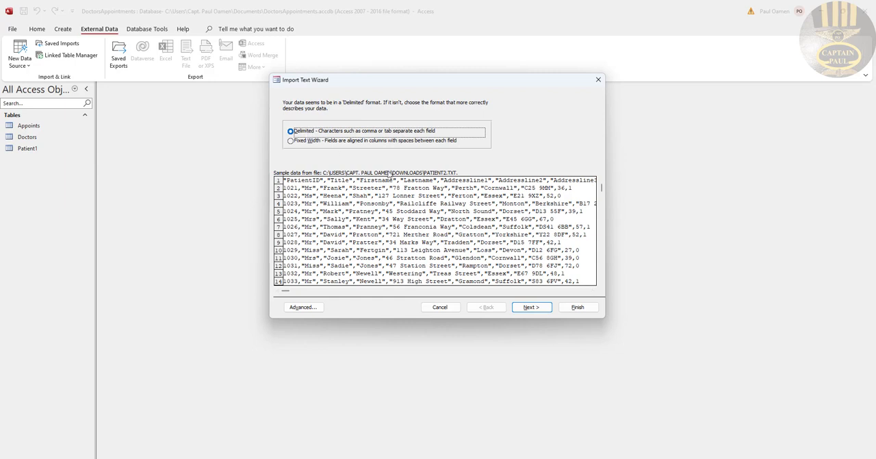
Set the Patient2 data to import as comma-delimited text with the first row as field names, keeping the default field options
click(525, 310)
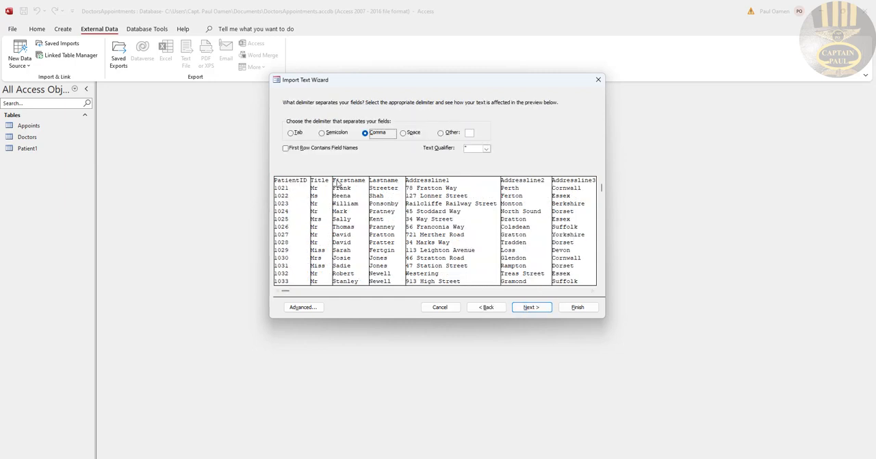
click(302, 150)
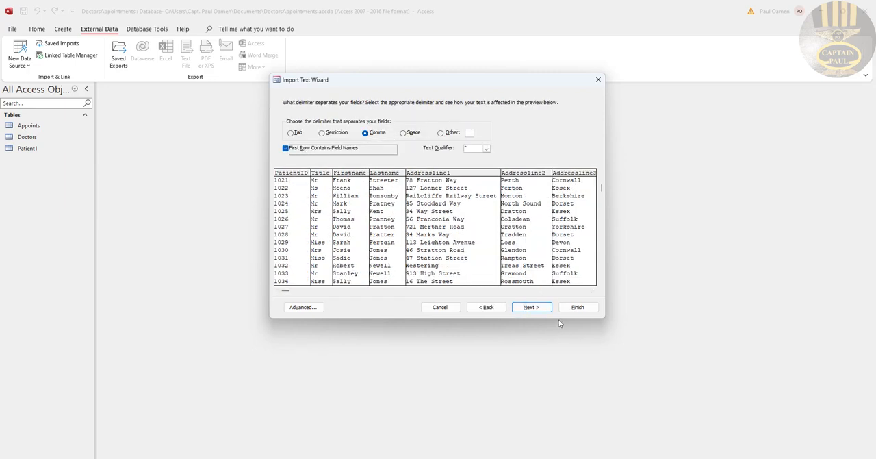
click(537, 309)
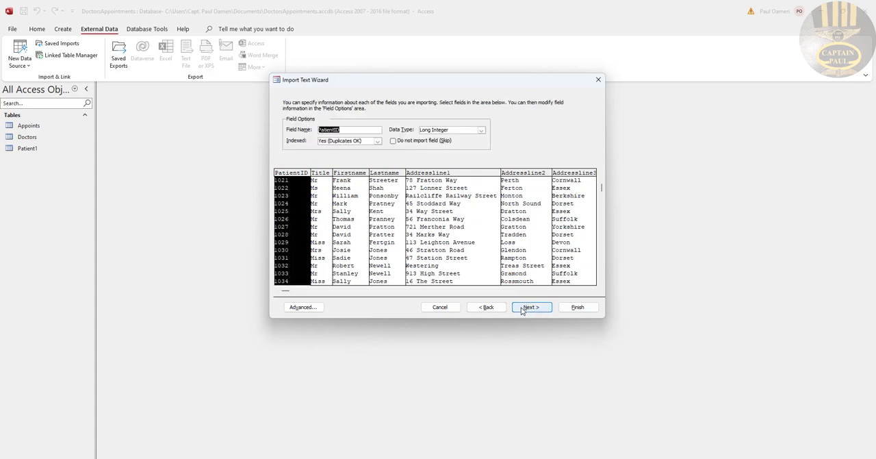
click(524, 308)
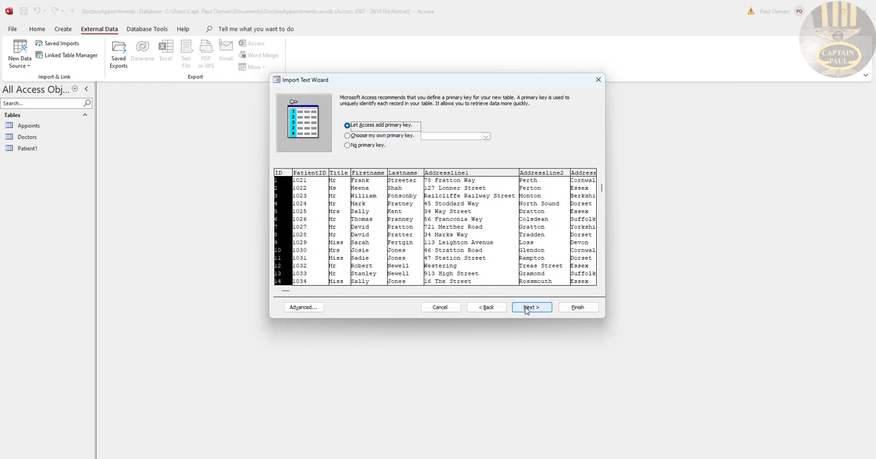
Choose PatientID as the primary key and finish the import into a table named Patient2 without saving the import steps
click(356, 135)
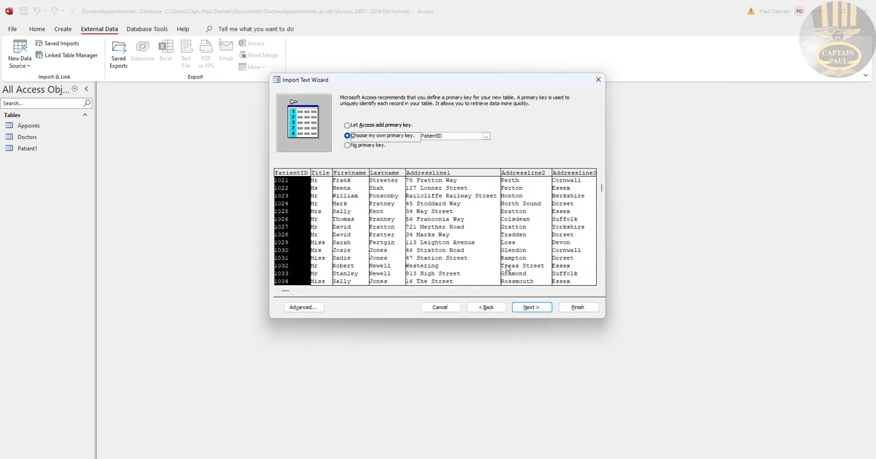
click(533, 308)
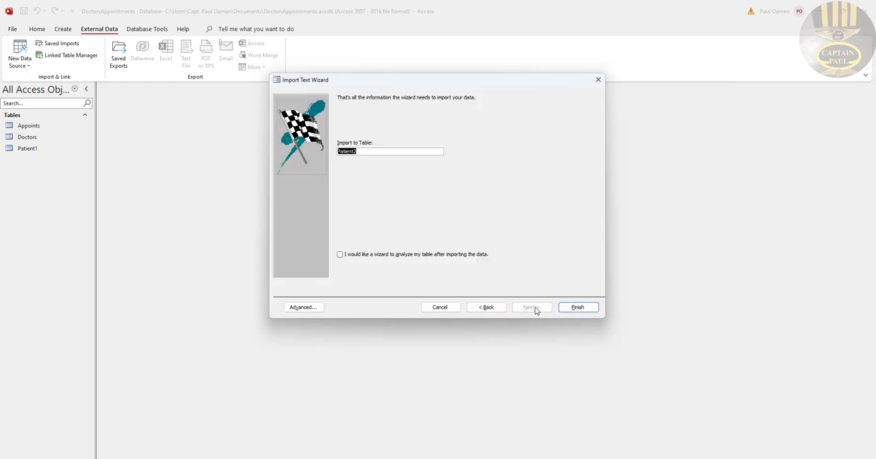
click(578, 307)
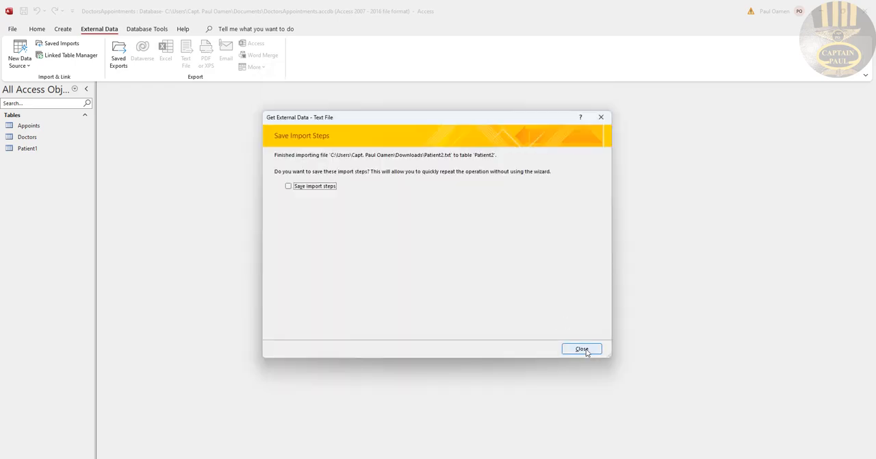
click(583, 349)
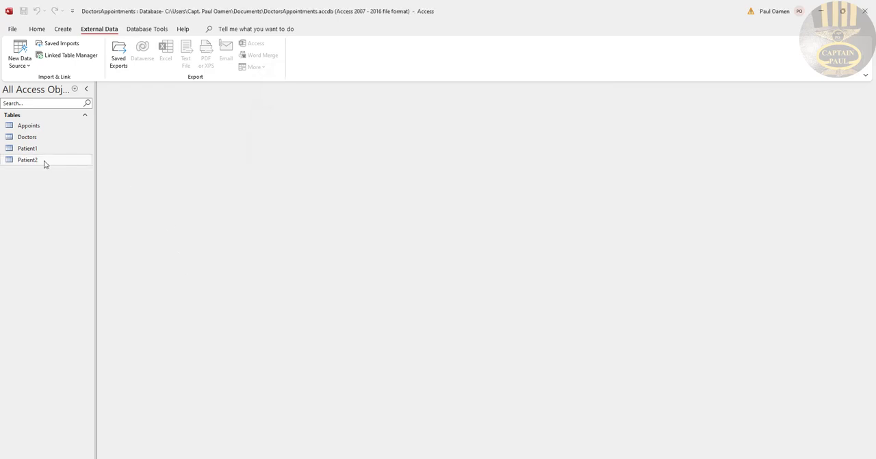
Open the Patient2, Patient1, Doctors and Appoints tables one after another to review their imported records
double_click(33, 161)
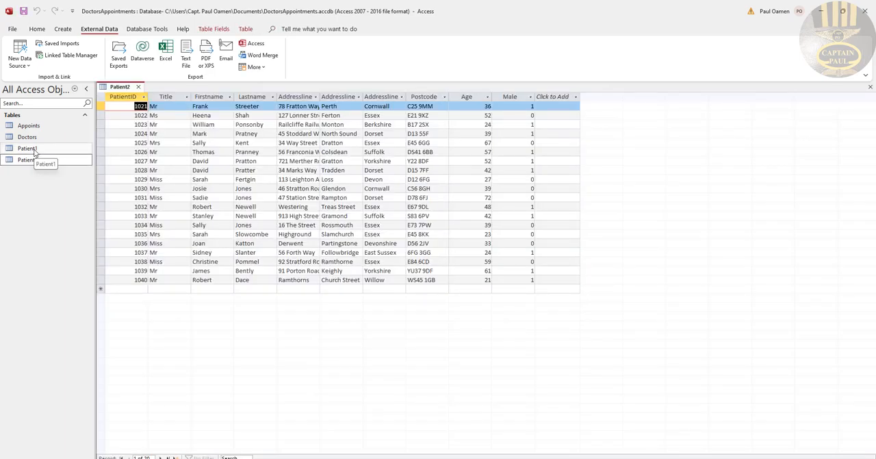
double_click(34, 150)
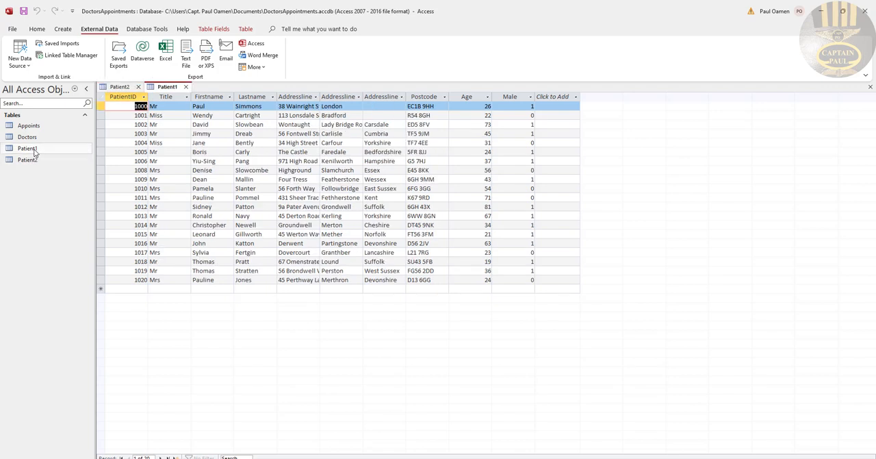
double_click(31, 137)
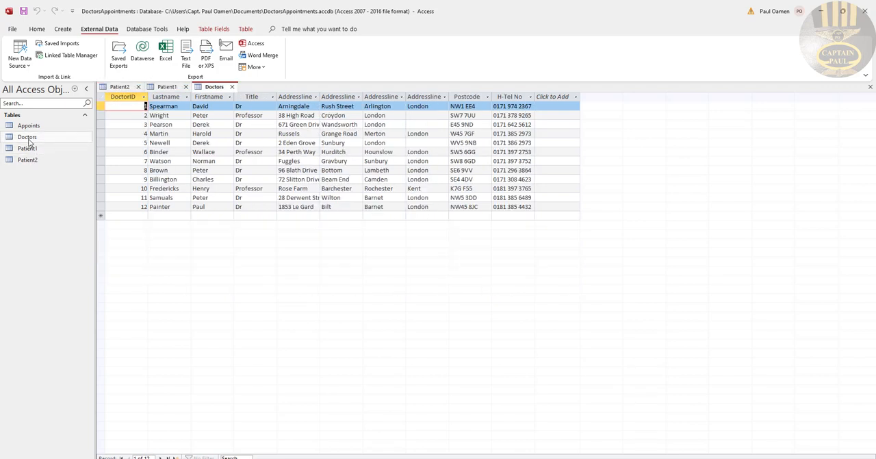
double_click(30, 128)
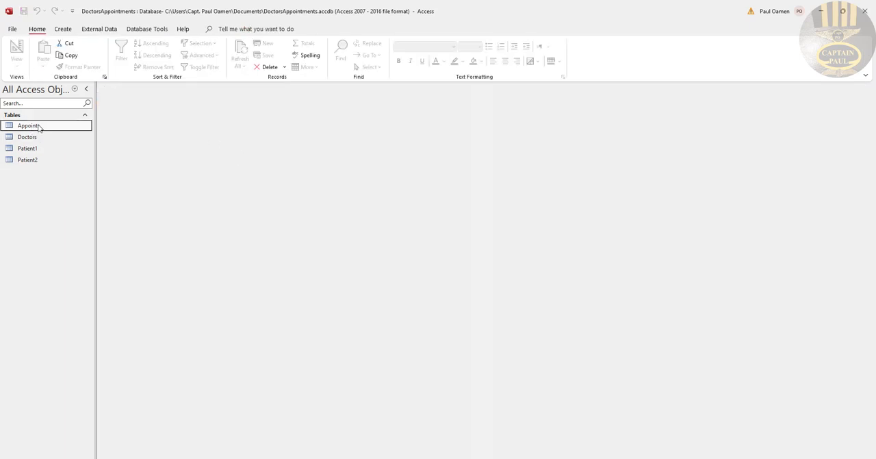
Reopen all four tables in datasheet view, from Appoints and Doctors through Patient1 and Patient2, to check their contents
double_click(40, 128)
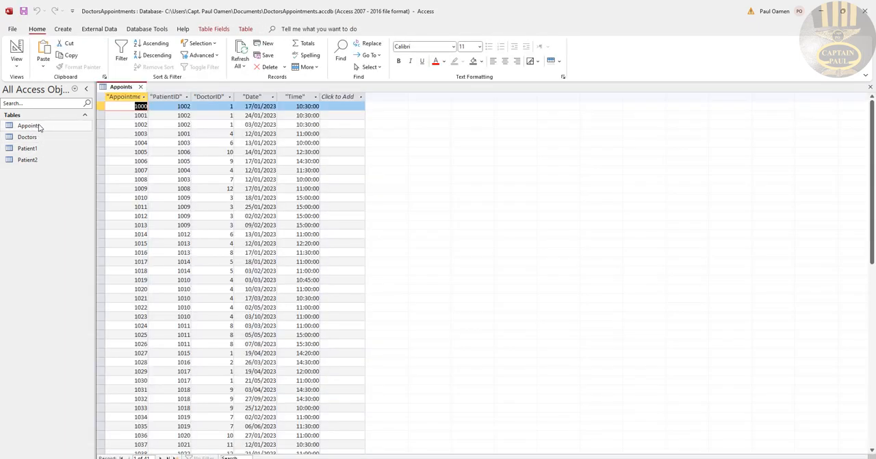
double_click(34, 137)
double_click(34, 148)
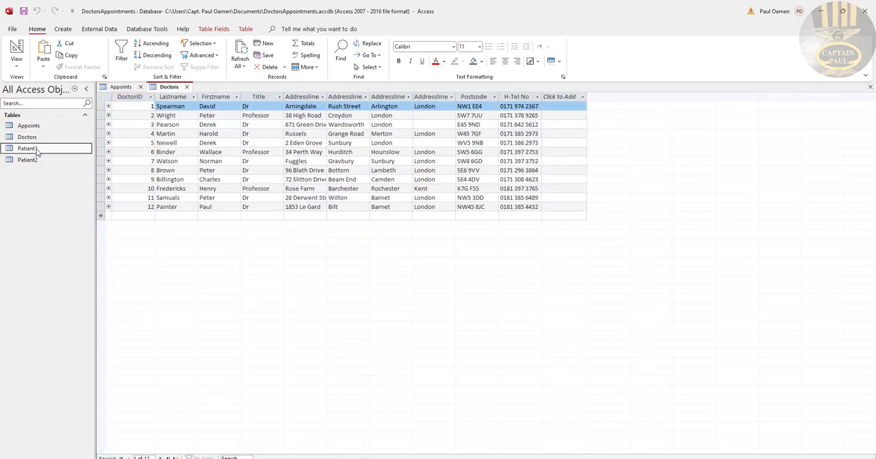
double_click(33, 160)
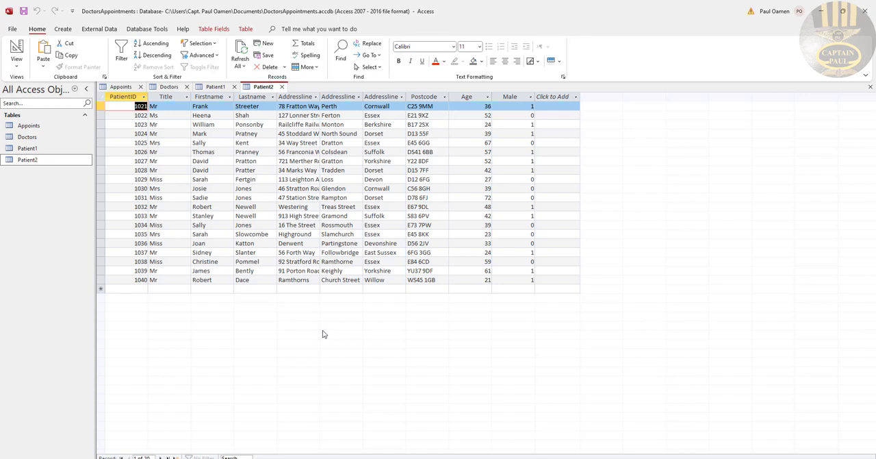
click(764, 458)
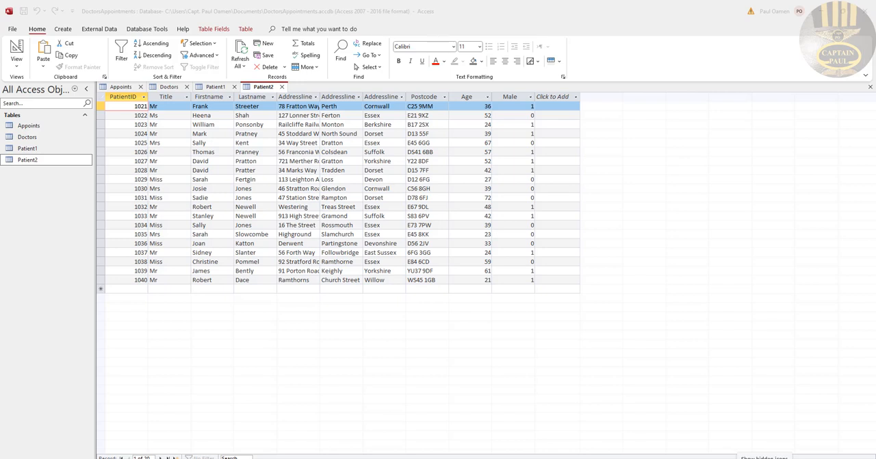